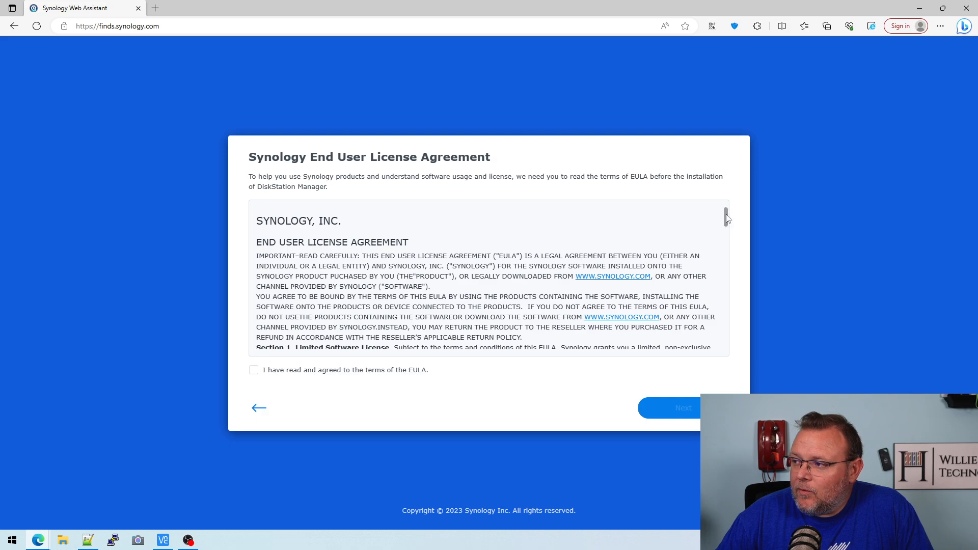
Accept the EULA terms in Synology Web Assistant
left_click_drag(727, 219, 727, 352)
left_click(254, 370)
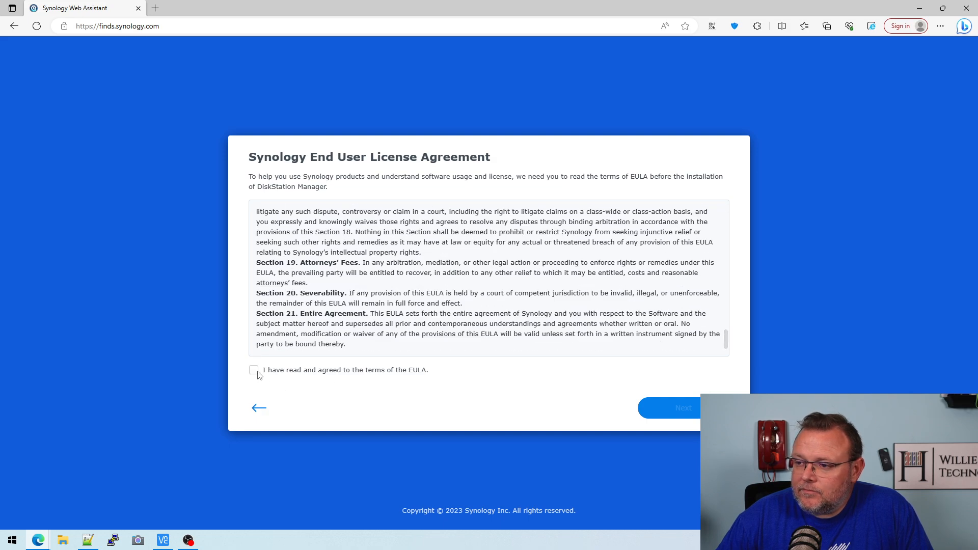
left_click(654, 421)
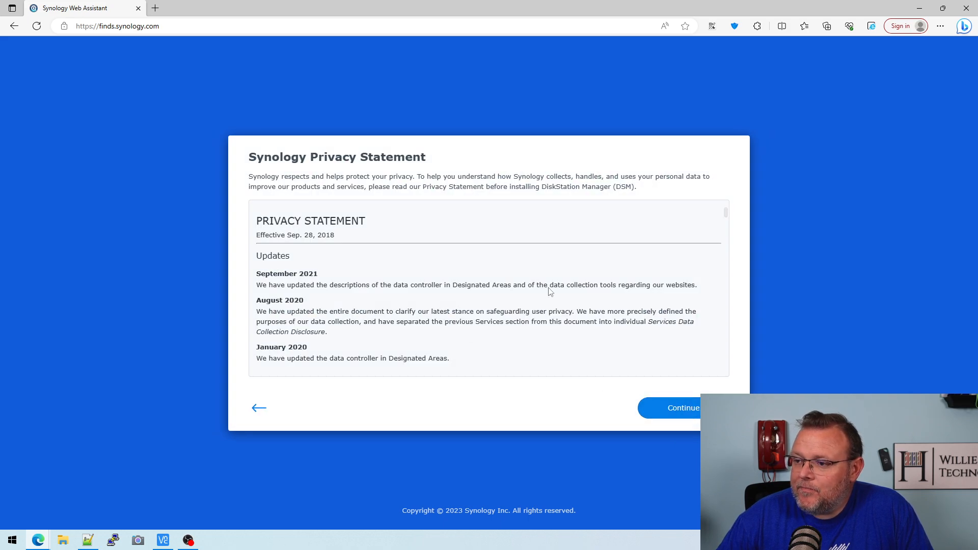
Read through the Privacy Statement and accept it to continue
scroll(727, 216, "down", 2)
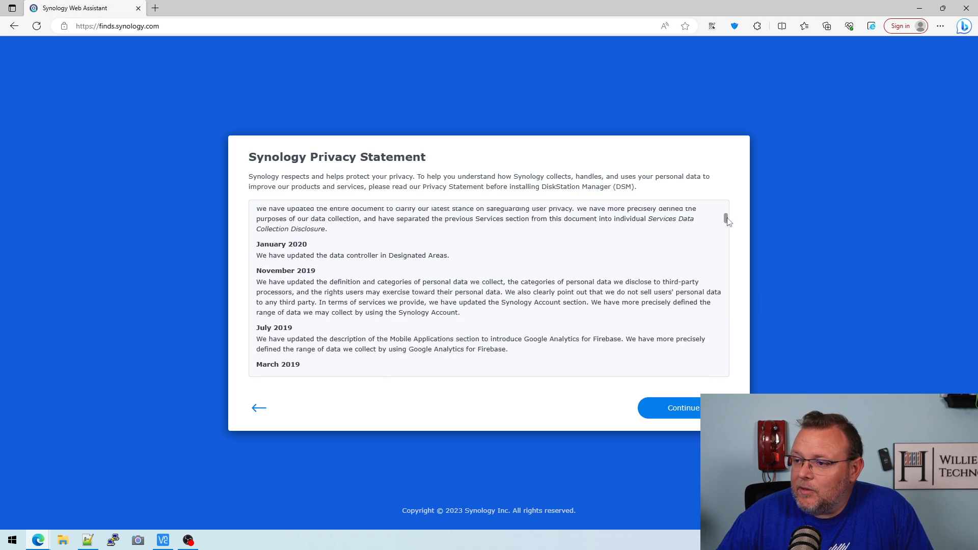
scroll(728, 215, "up", 2)
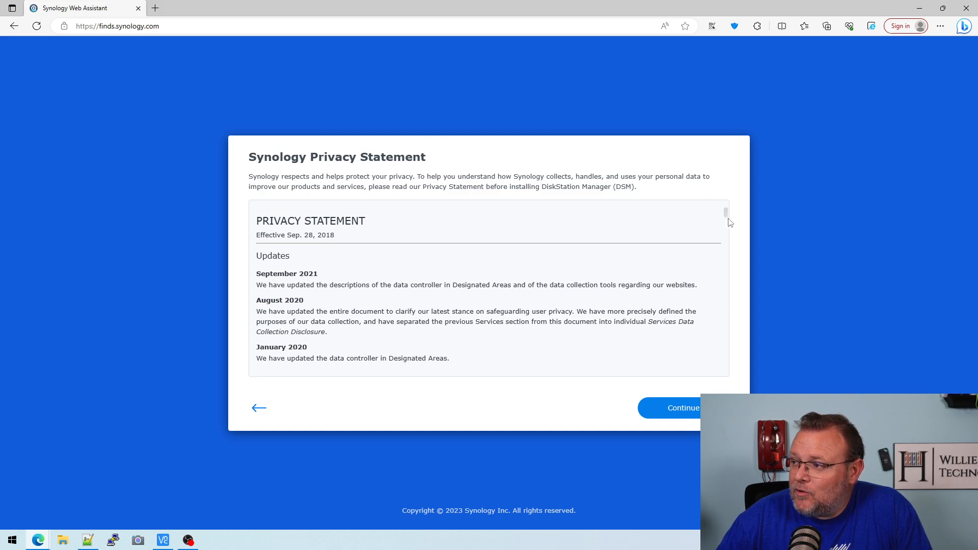
left_click_drag(726, 213, 726, 364)
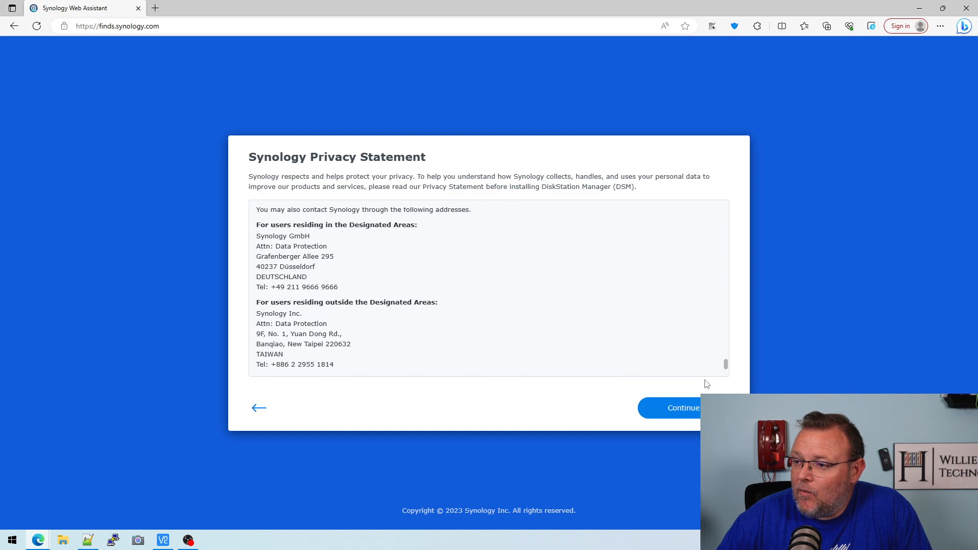
left_click(688, 407)
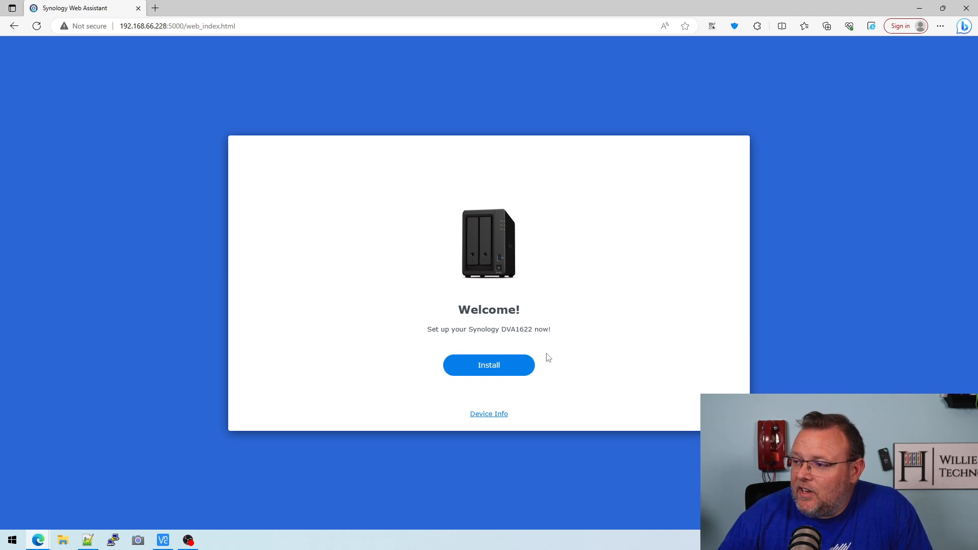
Install the automatically downloaded latest DSM on the DVA1622, acknowledging drives 1 and 2 will be erased
left_click(487, 371)
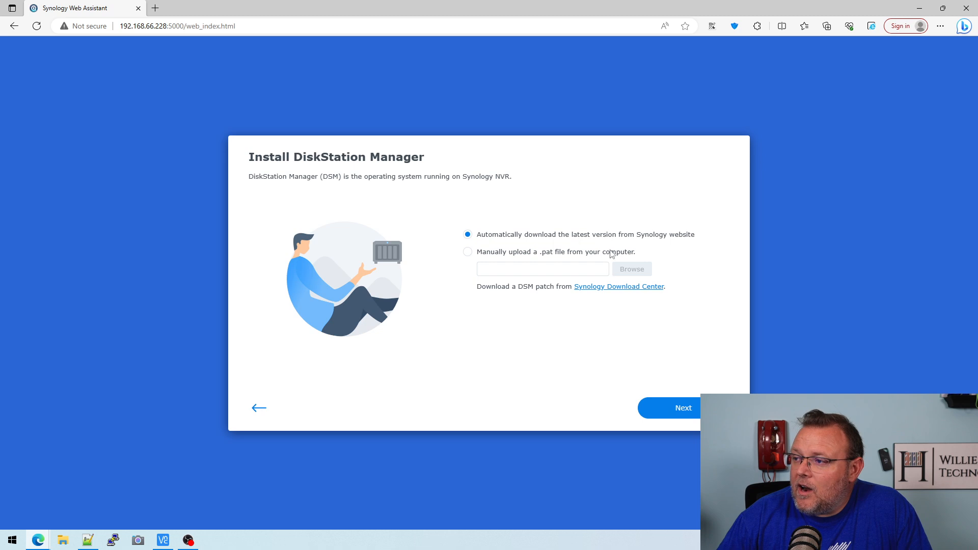
left_click(678, 410)
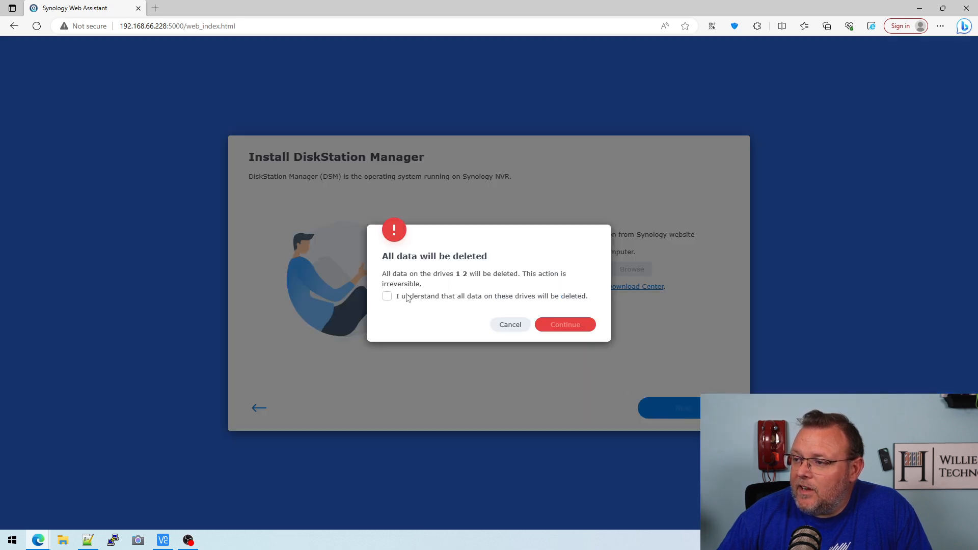
left_click(388, 297)
left_click(575, 330)
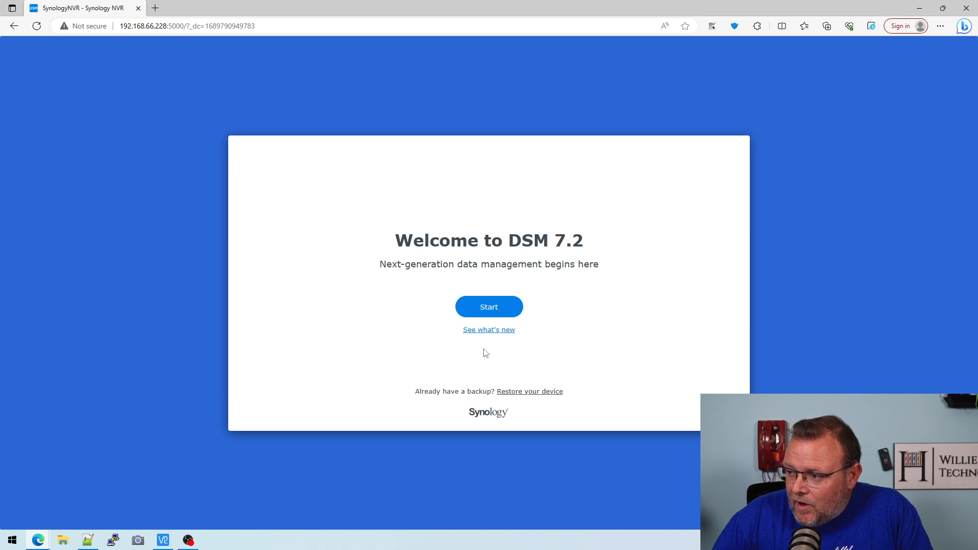
Name the device wh-dl-nvr and enter the administrator account name
left_click(486, 312)
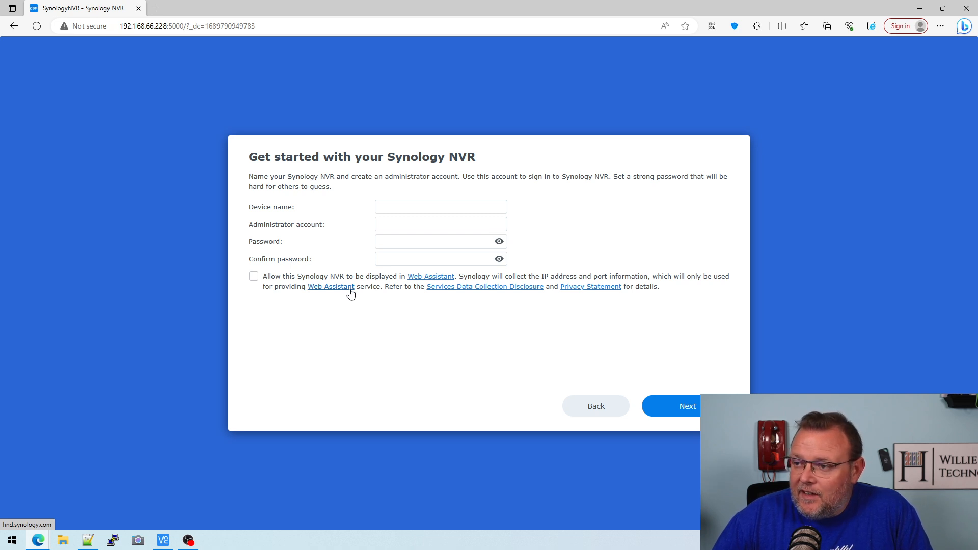
left_click(427, 207)
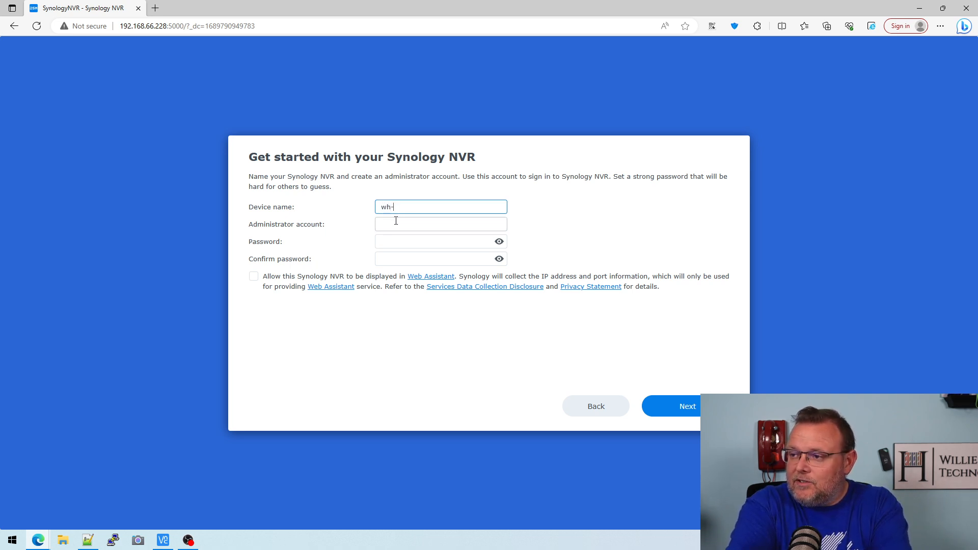
type("wh-dl-nv")
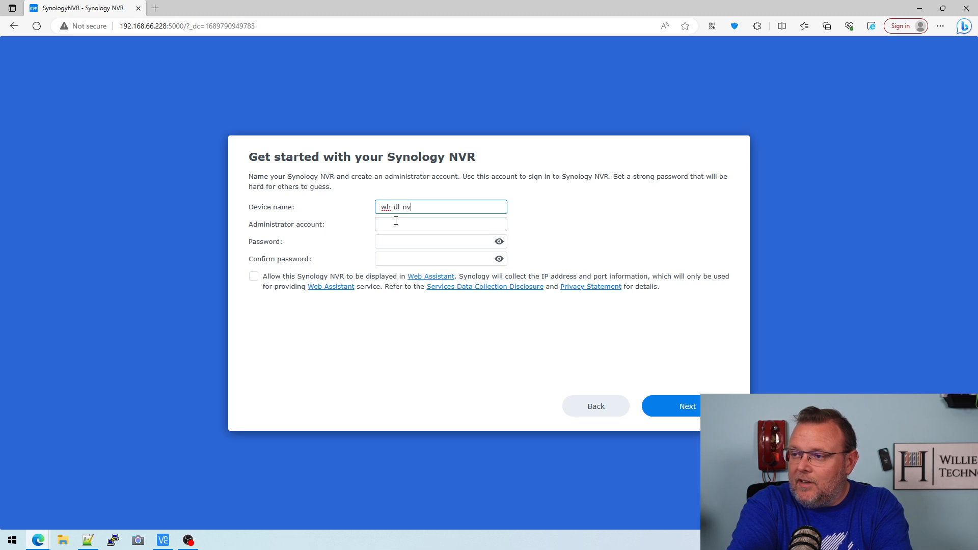
type("r")
left_click(396, 221)
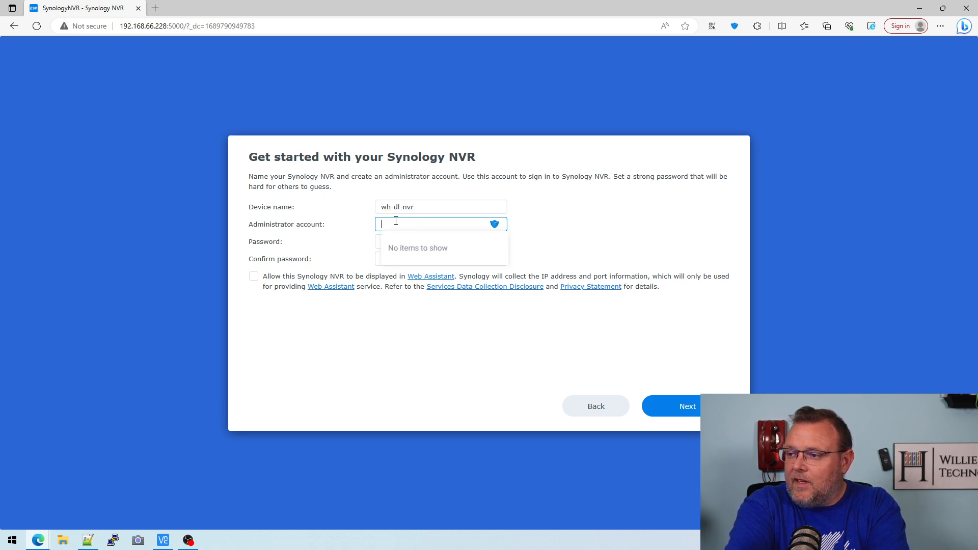
type("whowe")
Set and confirm the administrator password, allow Web Assistant listing, and submit
key("Tab")
type("•")
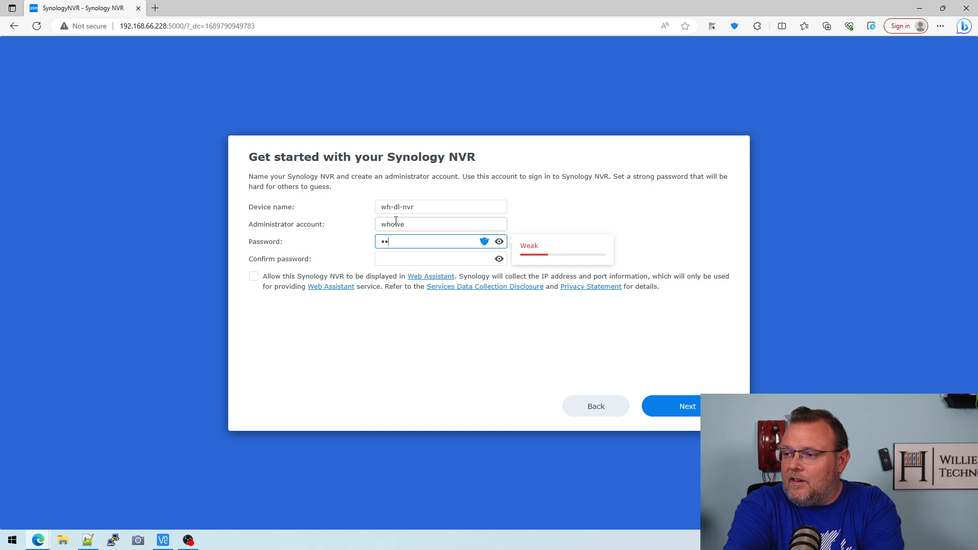
key("BackSpace")
key("BackSpace")
key("BackSpace")
key("BackSpace")
type("•••••")
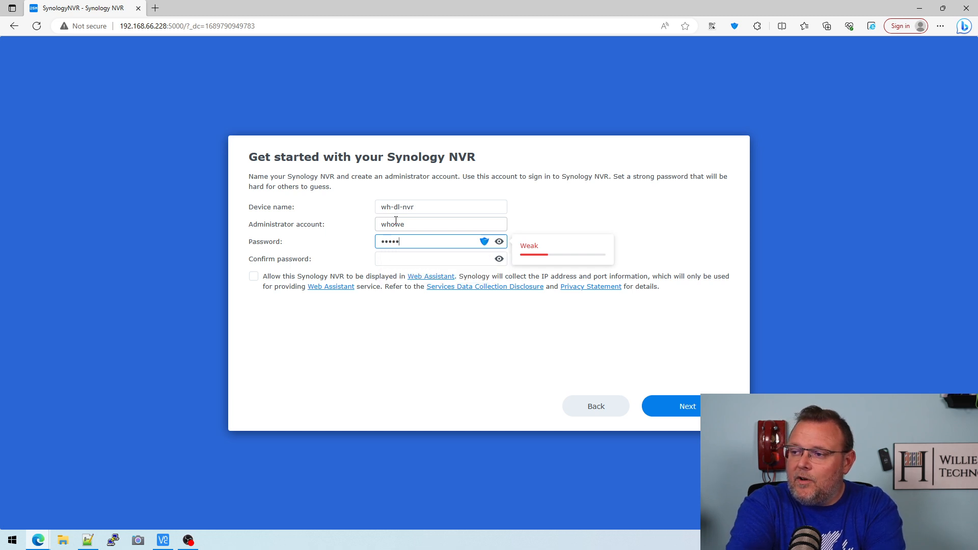
type("••")
key("Tab")
key("super")
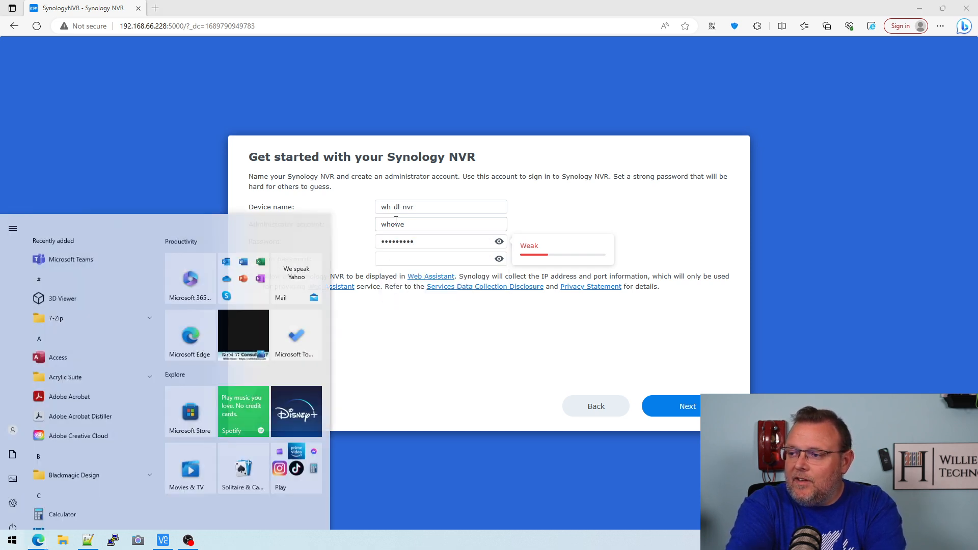
left_click(399, 259)
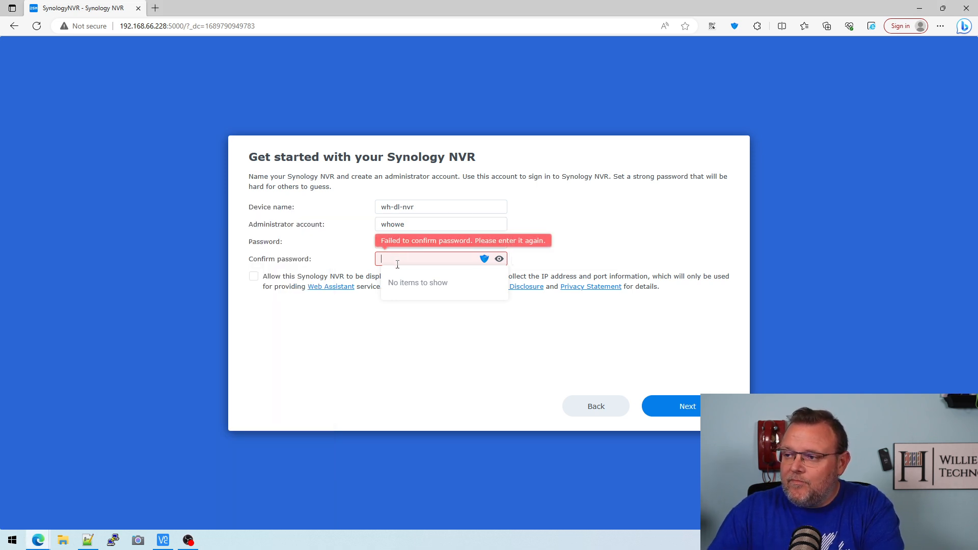
type("••••••")
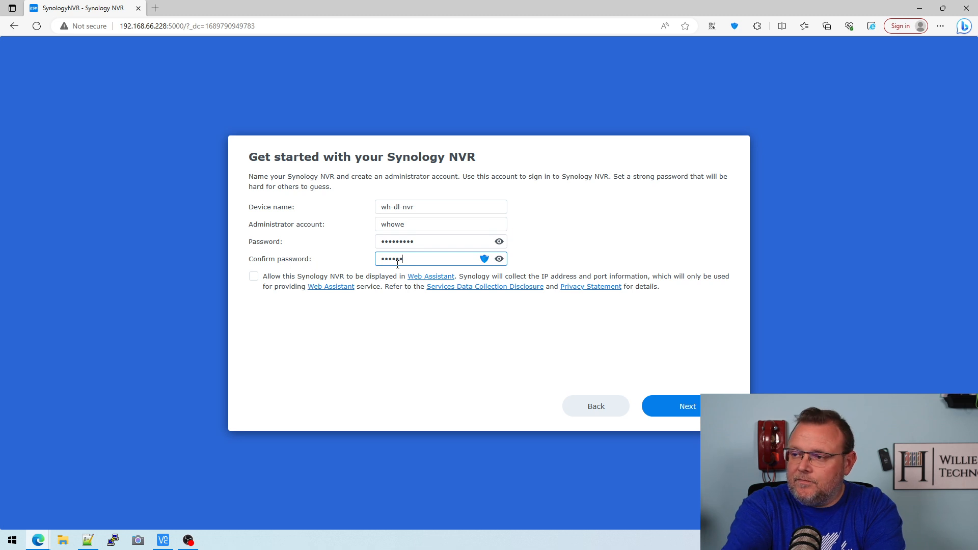
type("•••")
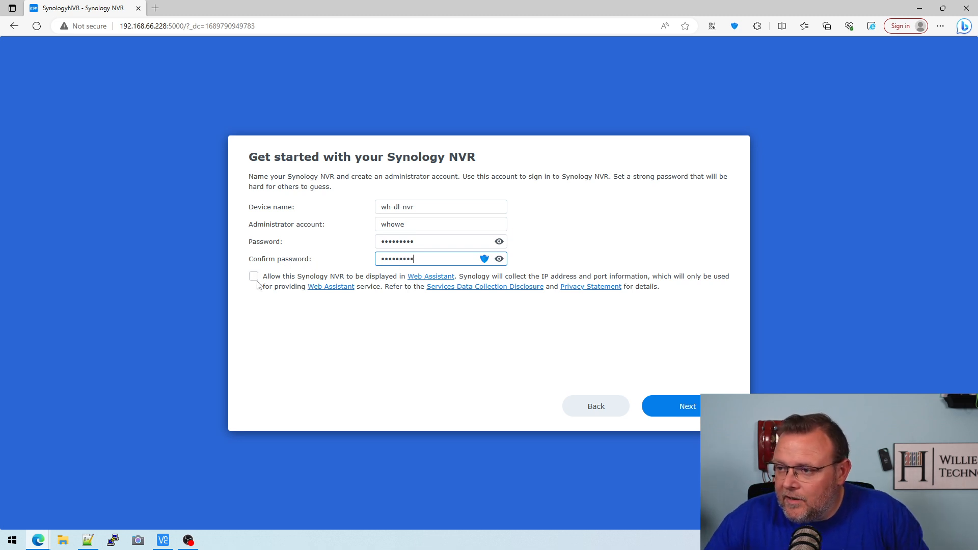
left_click(254, 278)
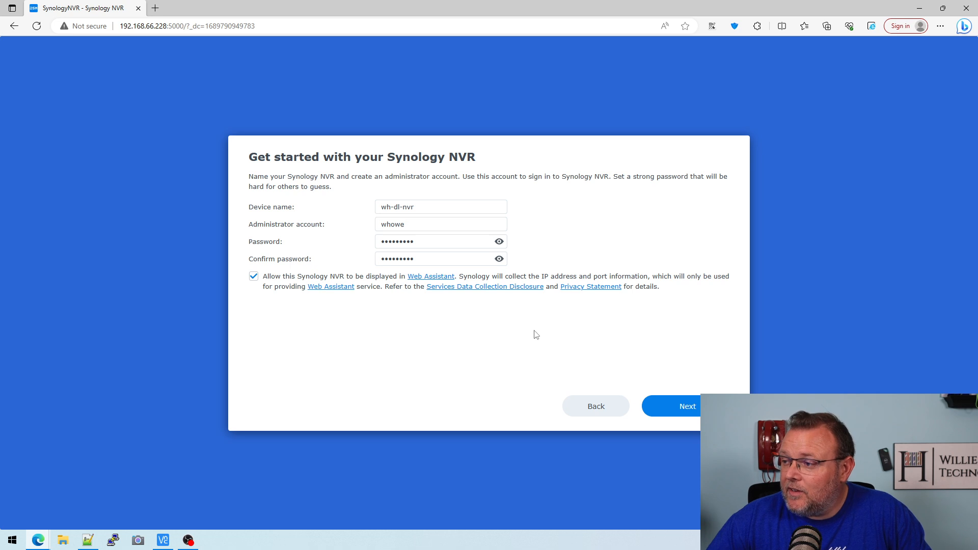
left_click(668, 408)
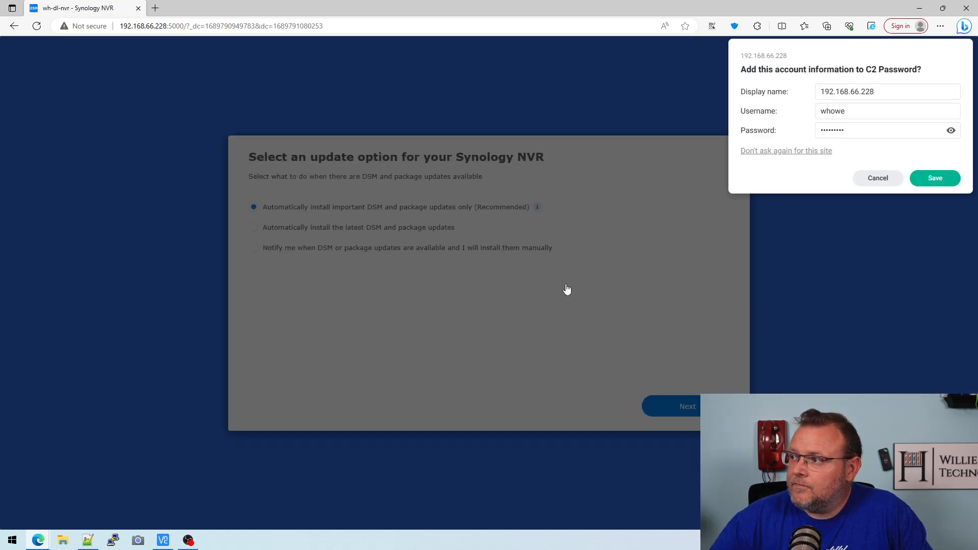
Keep important-updates-only, skip the Synology Account, and opt into device analytics to finish setup
left_click(883, 180)
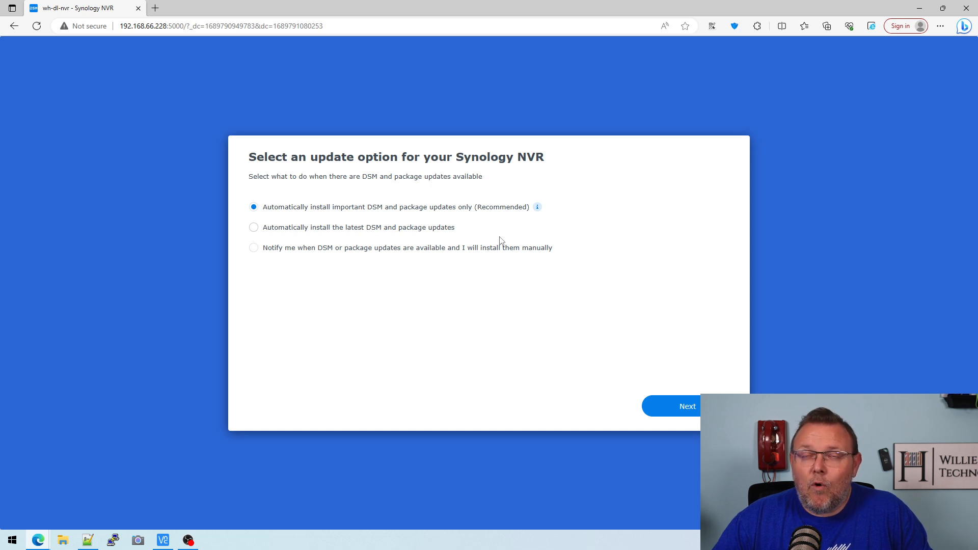
left_click(683, 407)
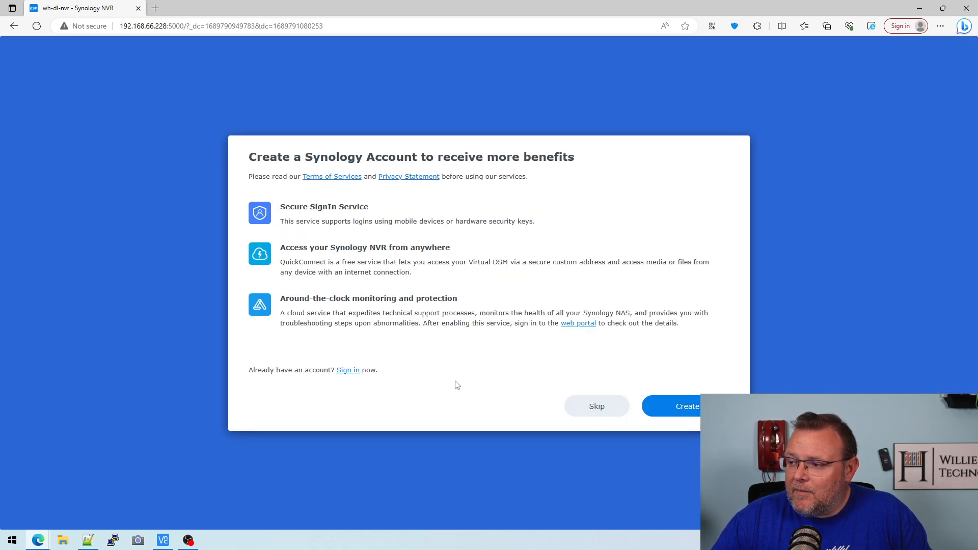
left_click(601, 413)
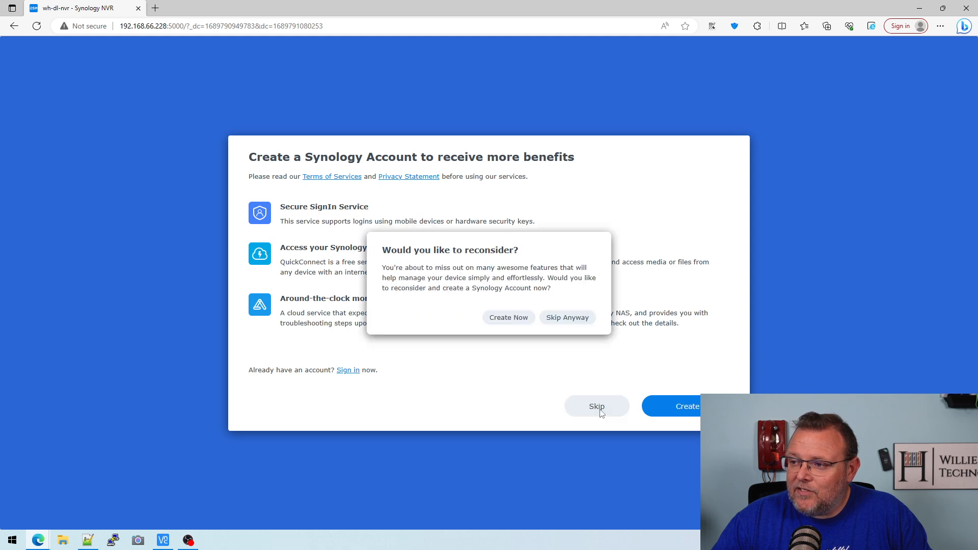
left_click(573, 318)
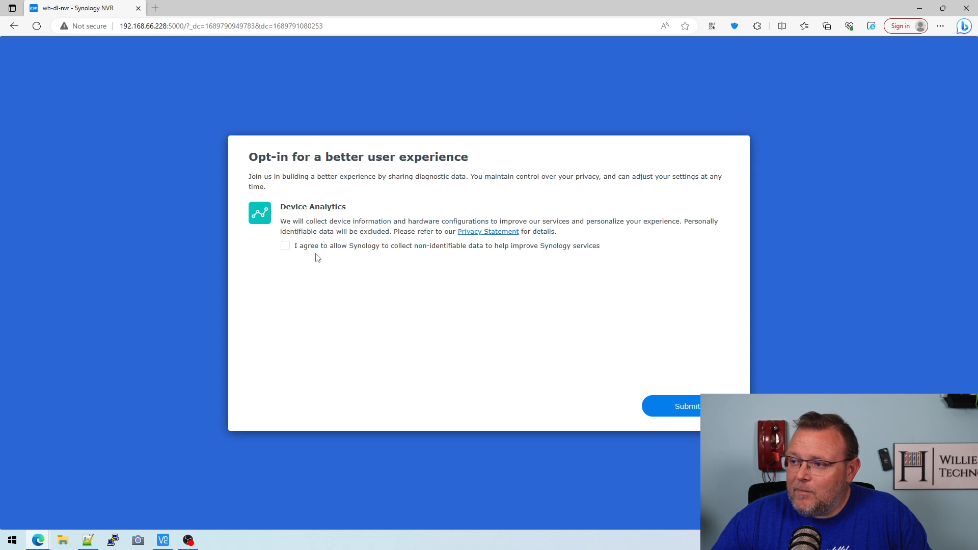
left_click(288, 247)
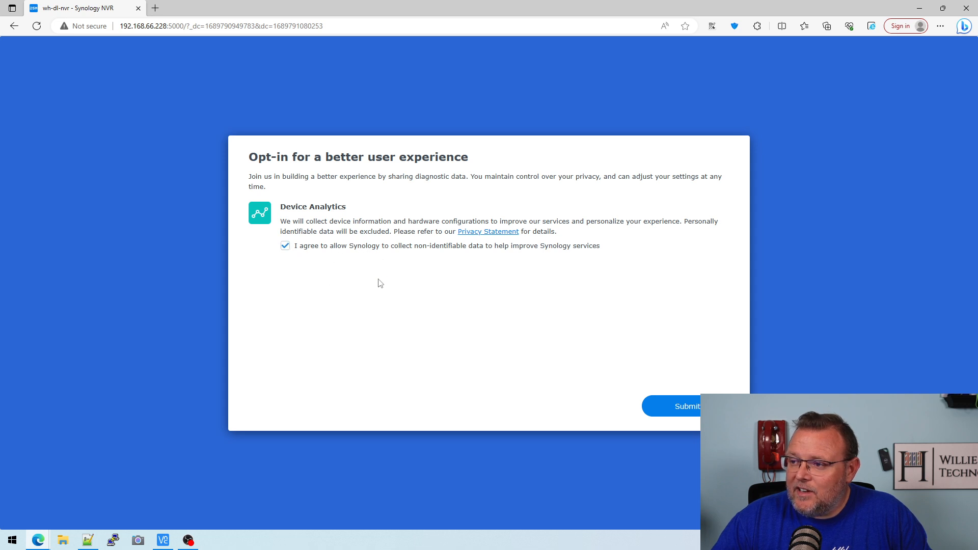
left_click(683, 414)
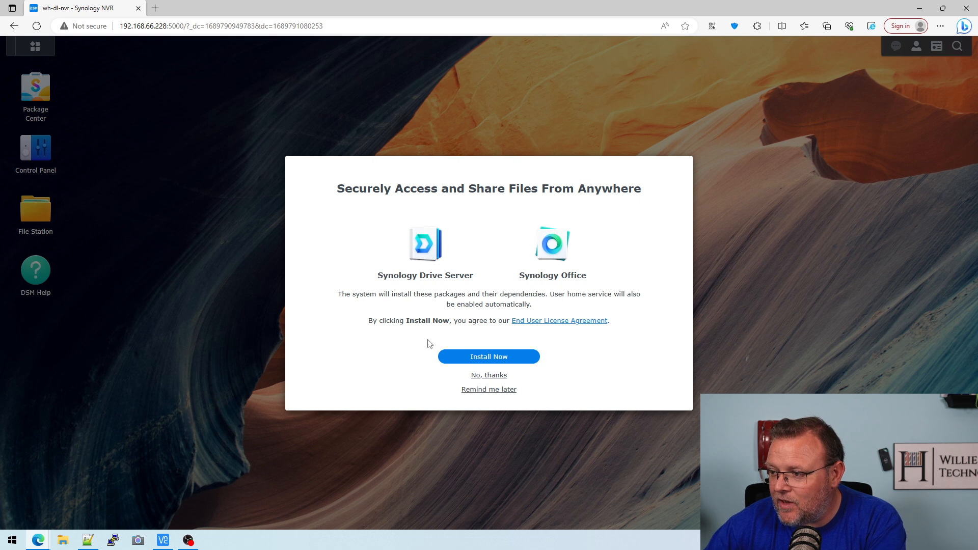
Decline Drive Server/Office, 2FA and Adaptive MFA, then dismiss the quick tour and Help tip
left_click(494, 377)
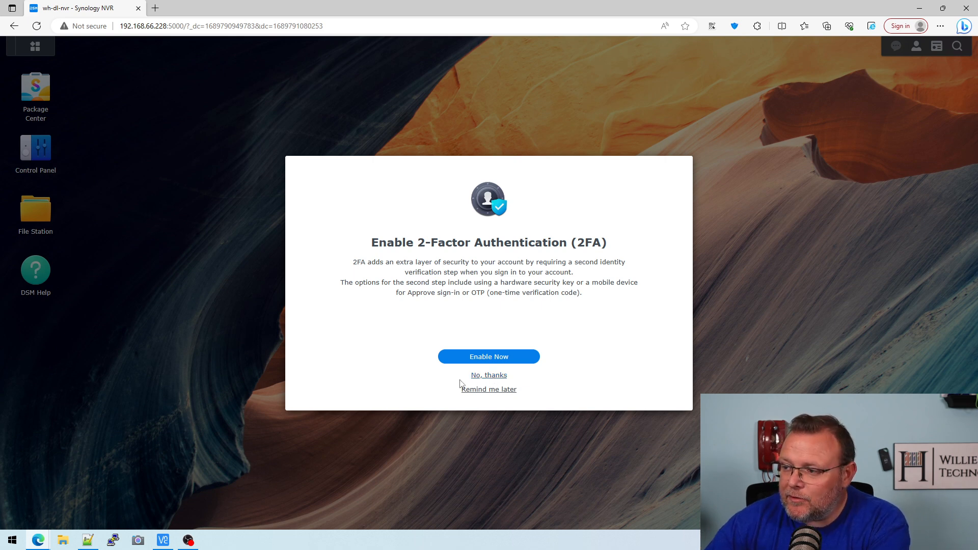
left_click(487, 392)
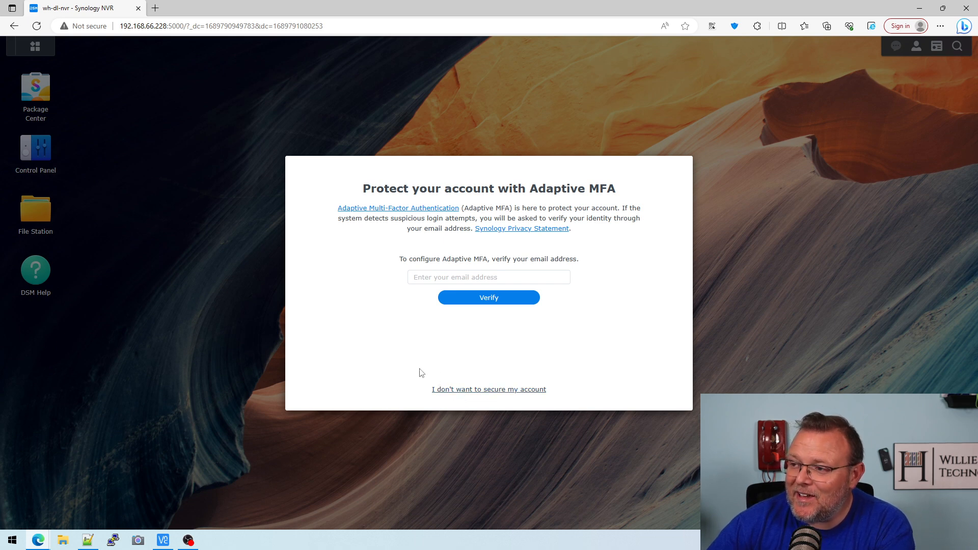
left_click(468, 392)
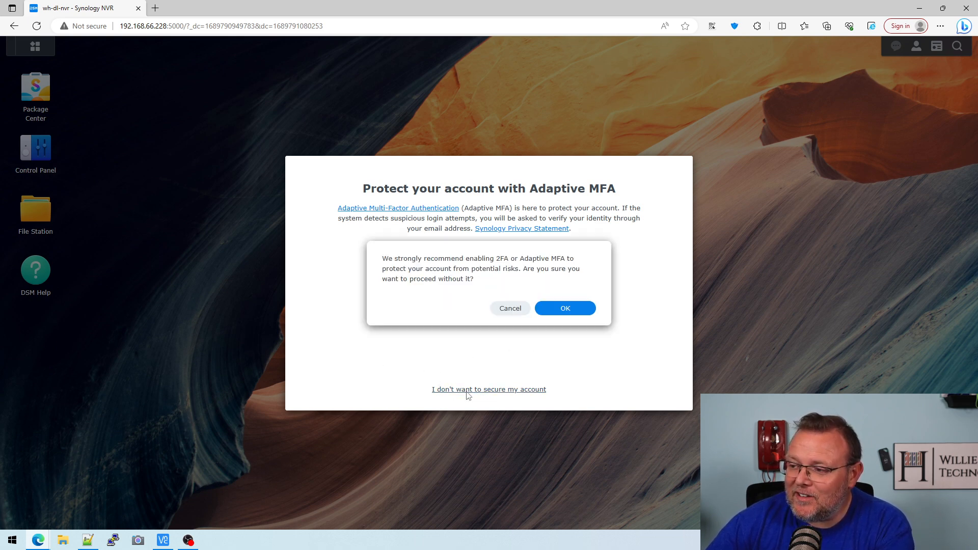
left_click(582, 308)
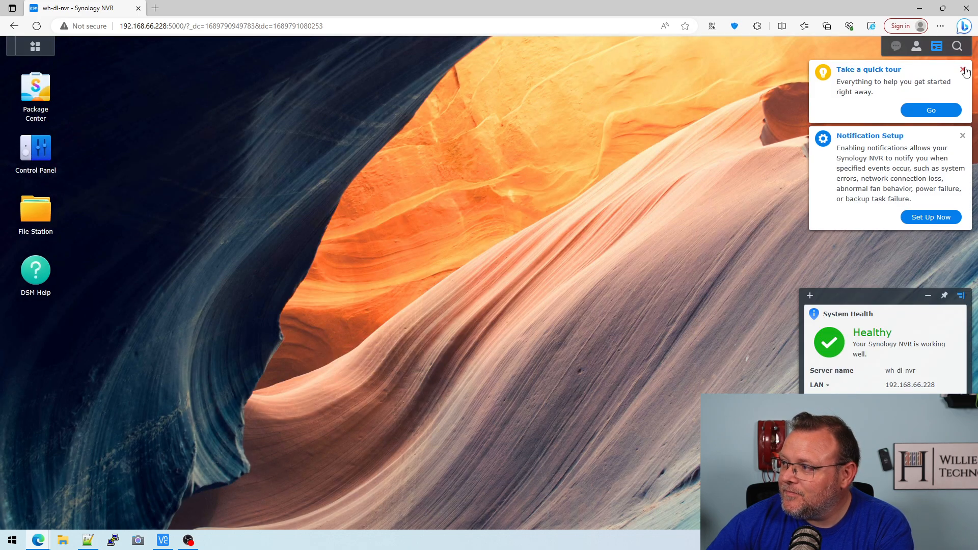
left_click(964, 70)
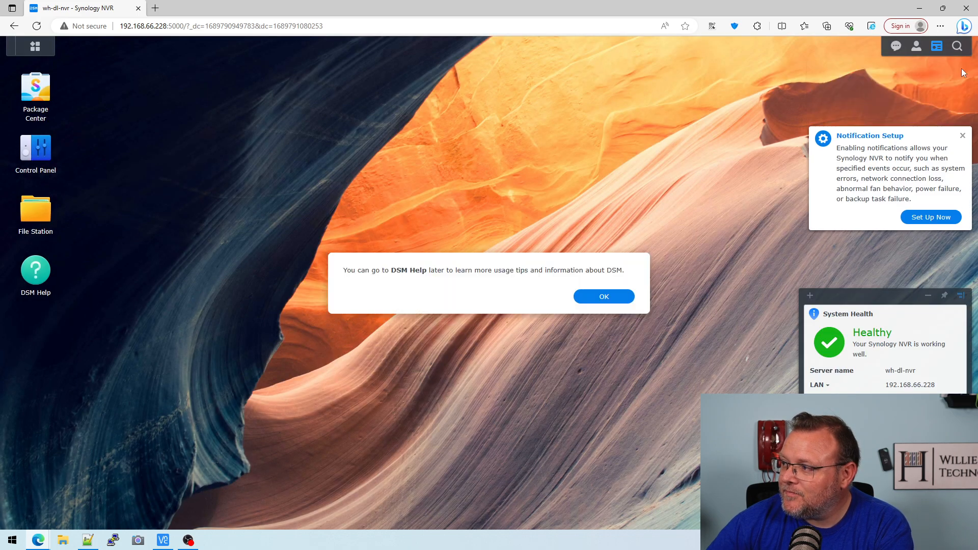
left_click(603, 300)
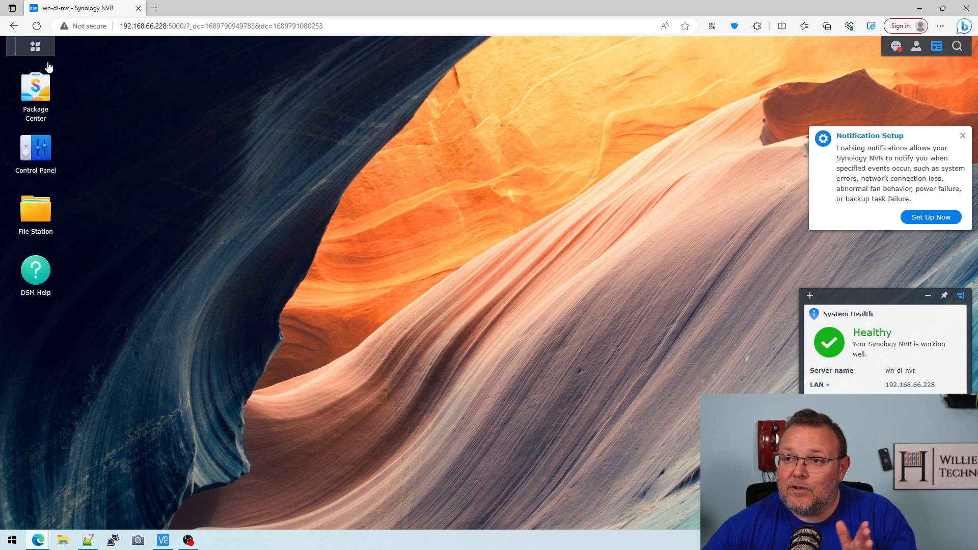
Launch Surveillance Station from the Main Menu and dismiss its player notice, C2 and Help windows
left_click(36, 47)
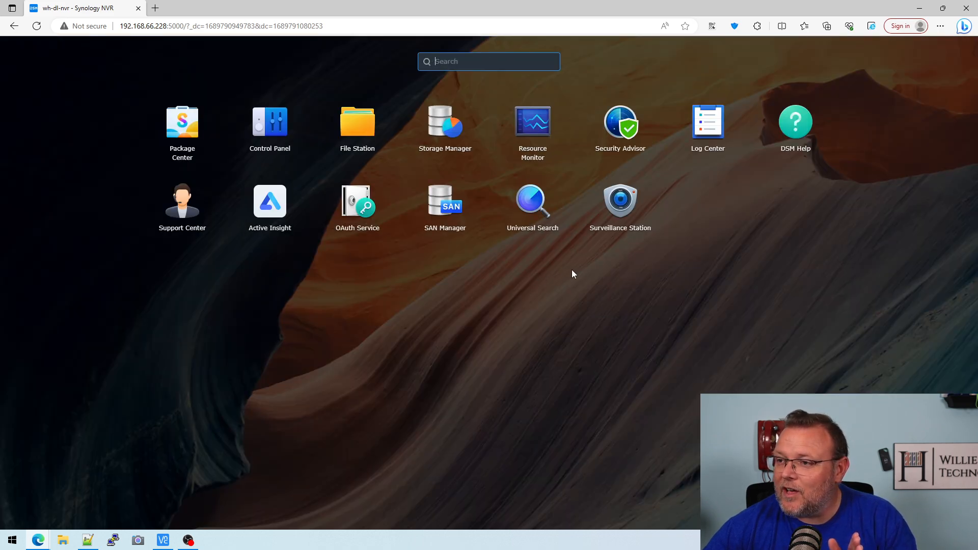
left_click(625, 210)
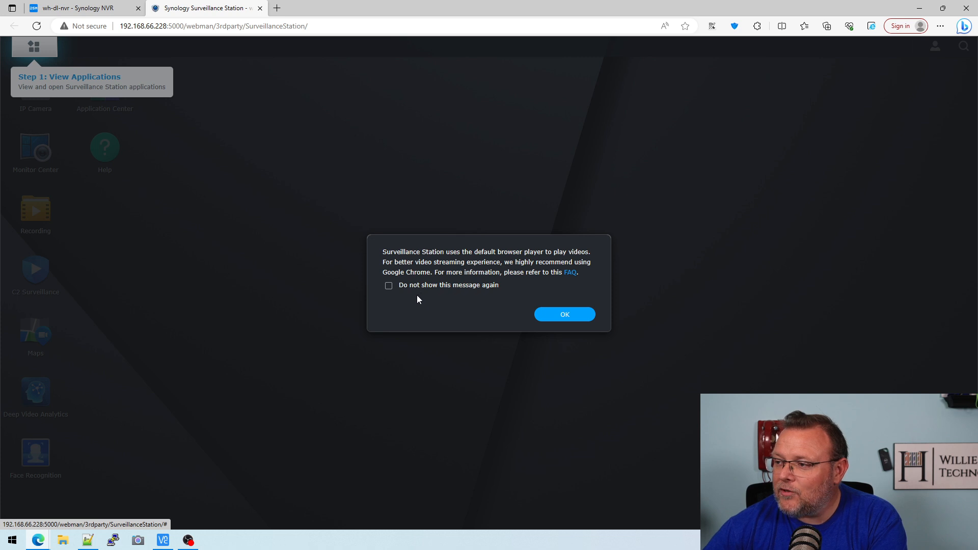
left_click(563, 316)
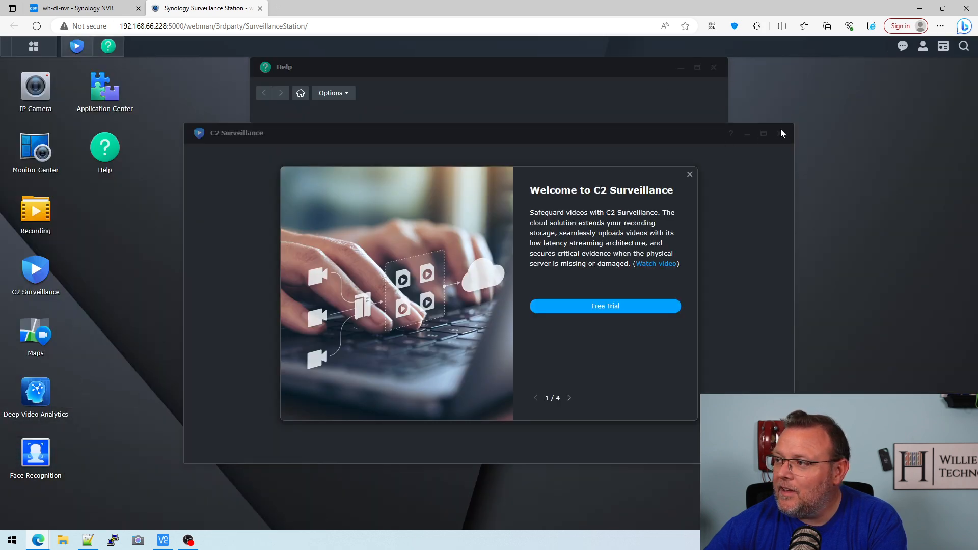
left_click(688, 174)
left_click(714, 67)
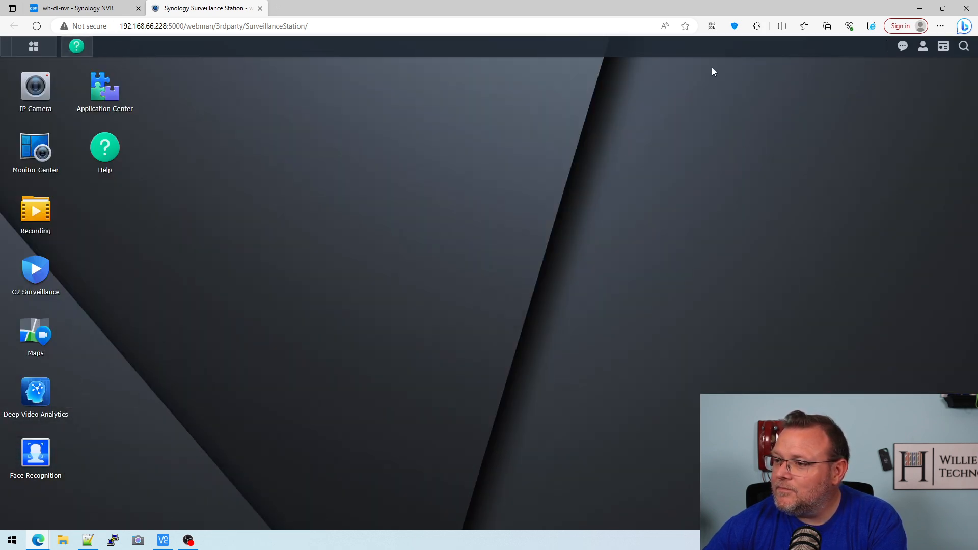
Page through the Deep Video Analytics introduction, then close it and the app
left_click(52, 400)
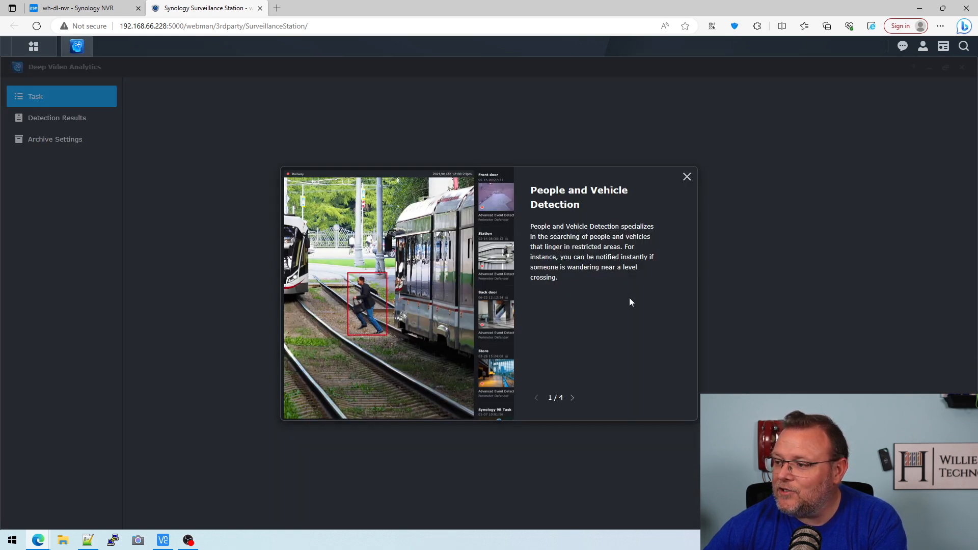
left_click(573, 400)
left_click(537, 399)
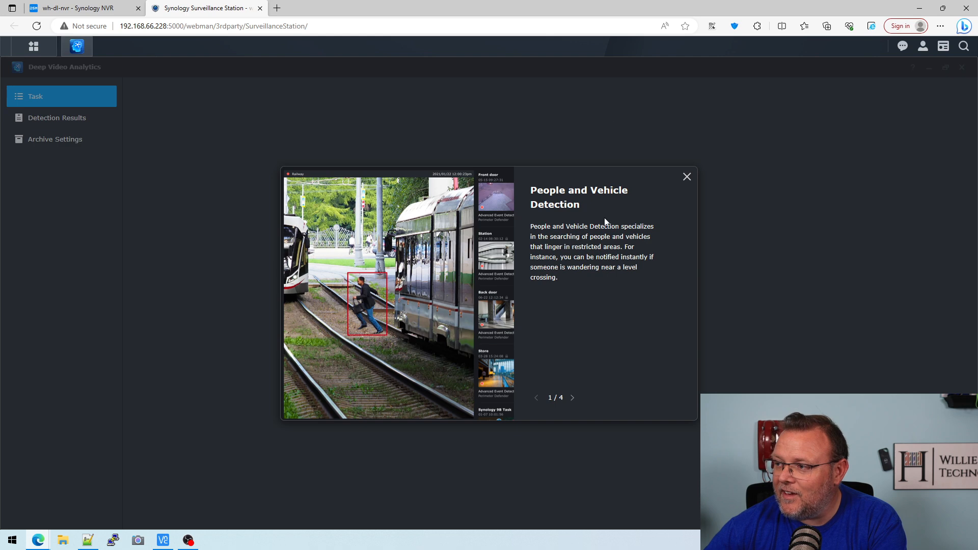
left_click(573, 398)
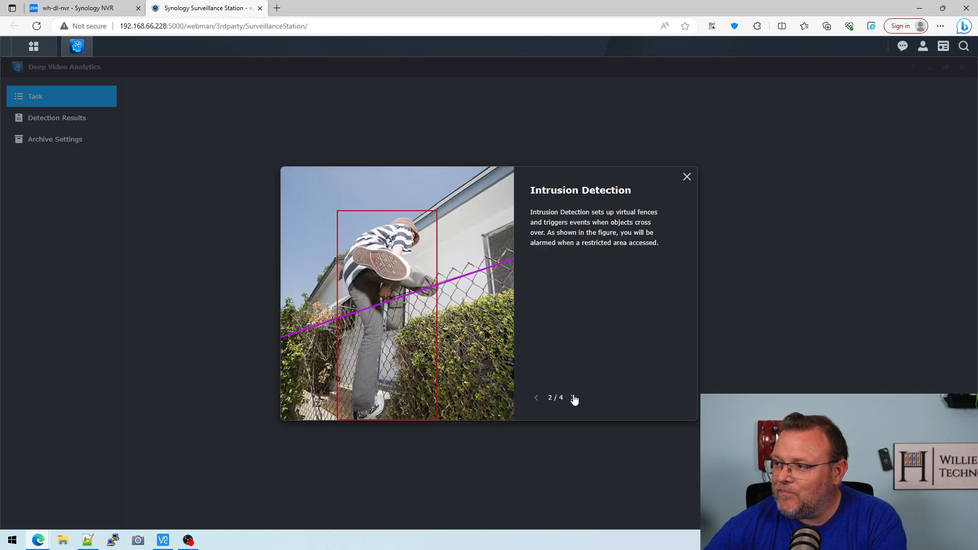
left_click(574, 399)
left_click(574, 399)
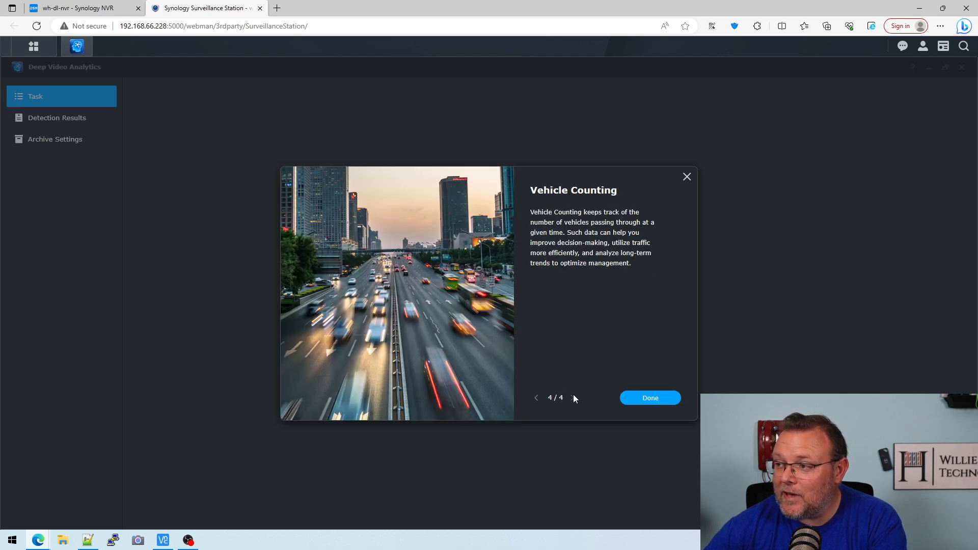
left_click(687, 177)
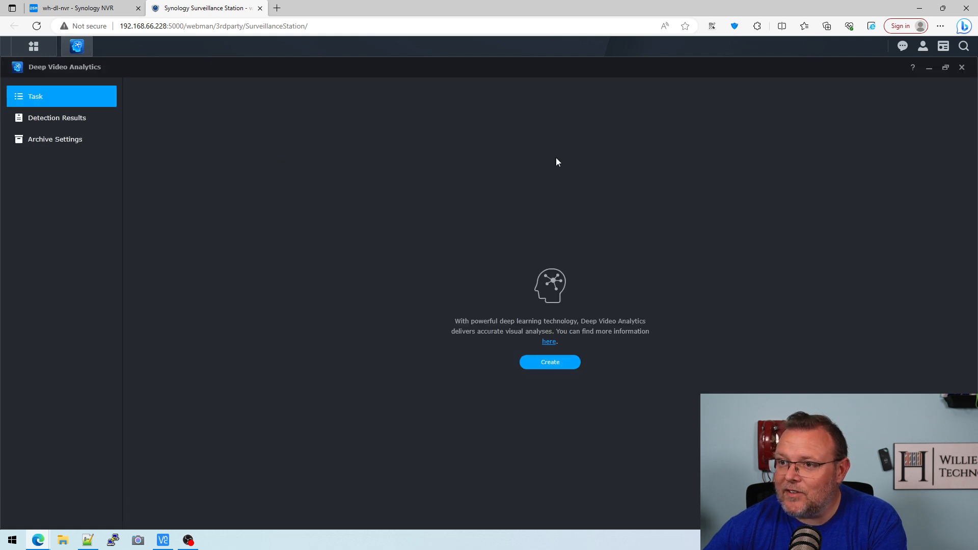
left_click(962, 67)
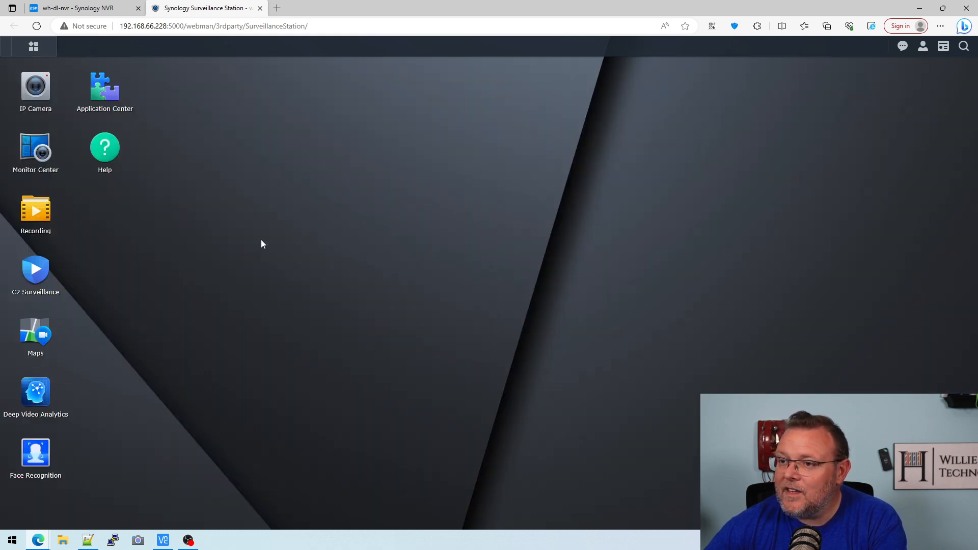
Open Face Recognition and page through its introduction to close it
left_click(56, 454)
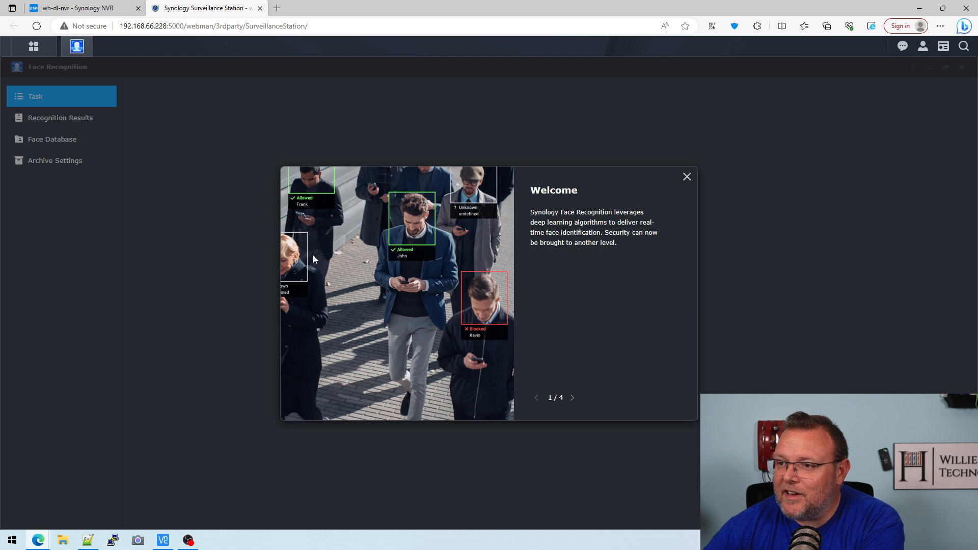
left_click(572, 399)
left_click(572, 399)
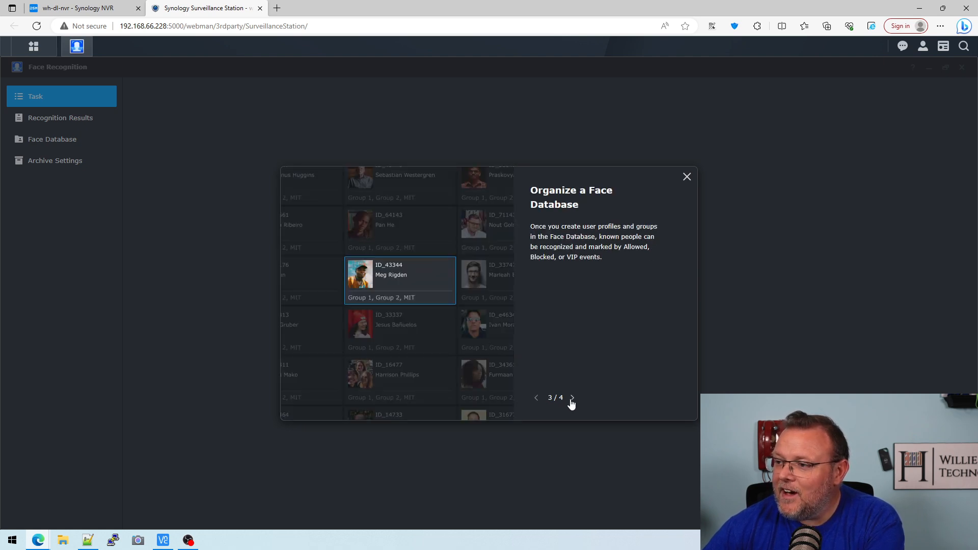
left_click(572, 399)
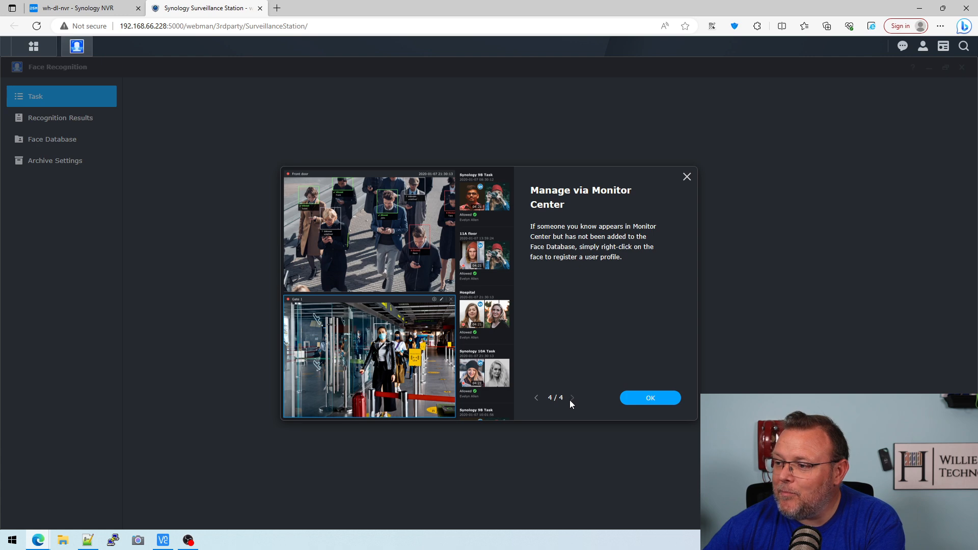
left_click(687, 179)
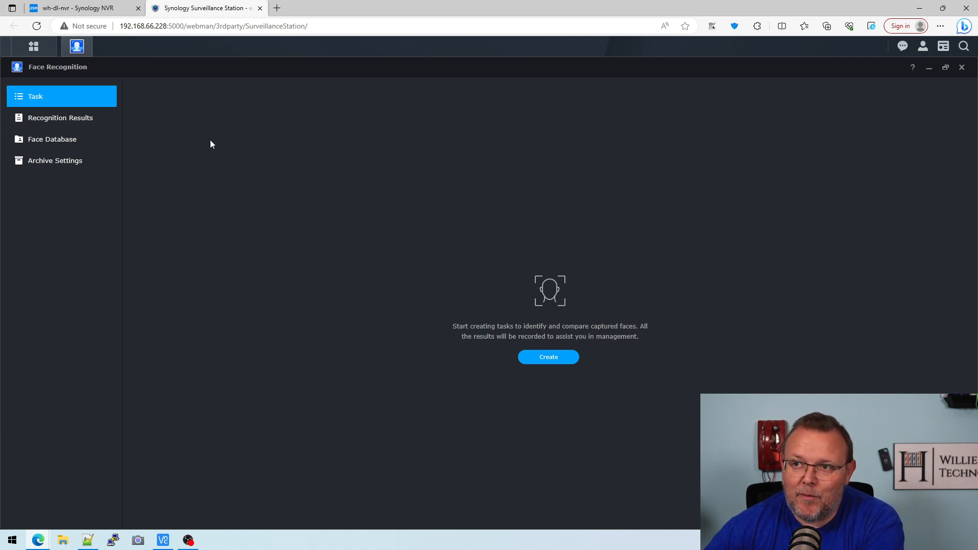
Close Face Recognition, return to the wh-dl-nvr DSM tab, and open Control Panel
left_click(960, 68)
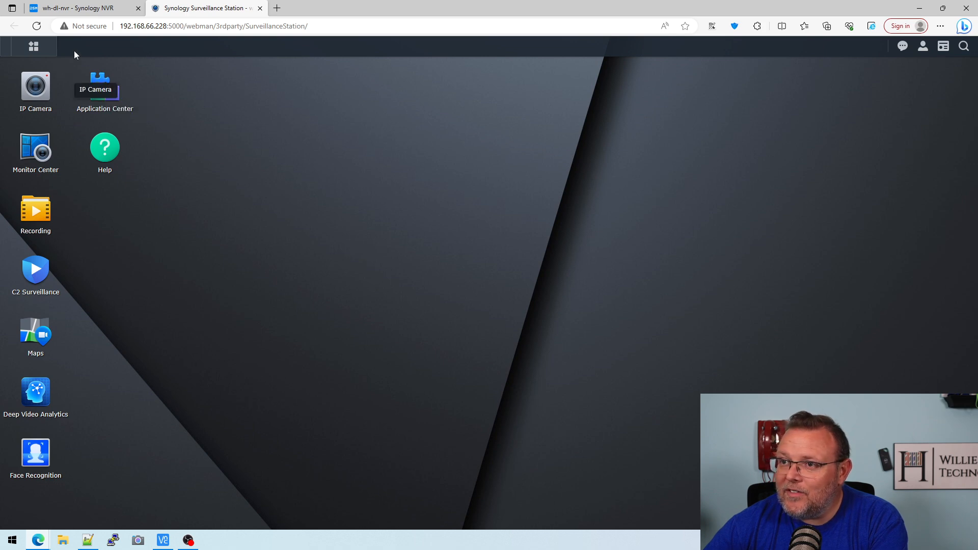
left_click(87, 13)
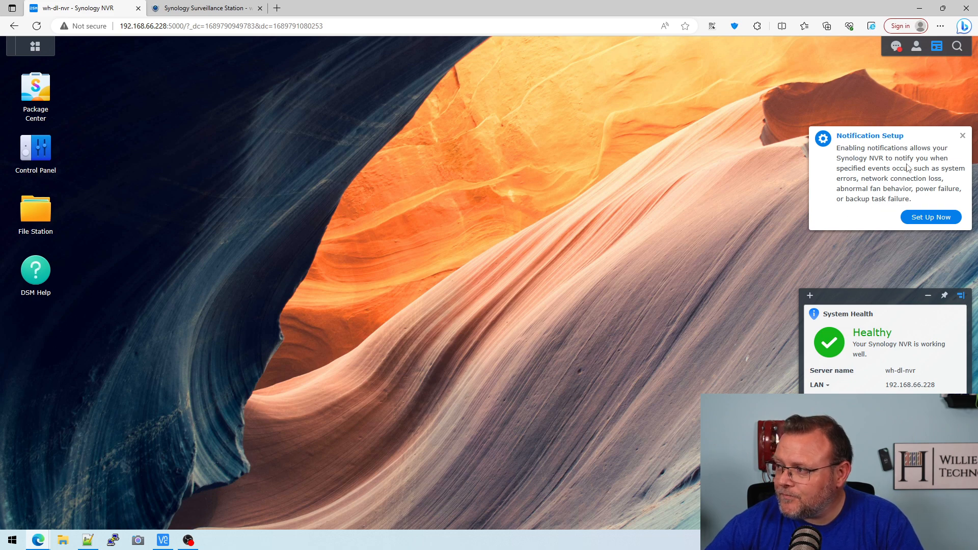
left_click(40, 151)
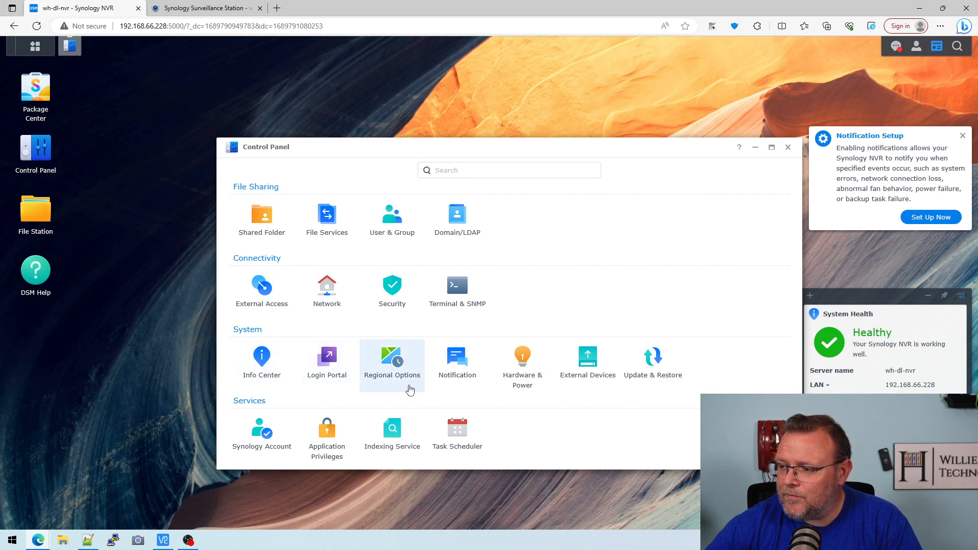
Open Control Panel's Login Portal settings to turn on HTTP-to-HTTPS redirection
left_click(336, 368)
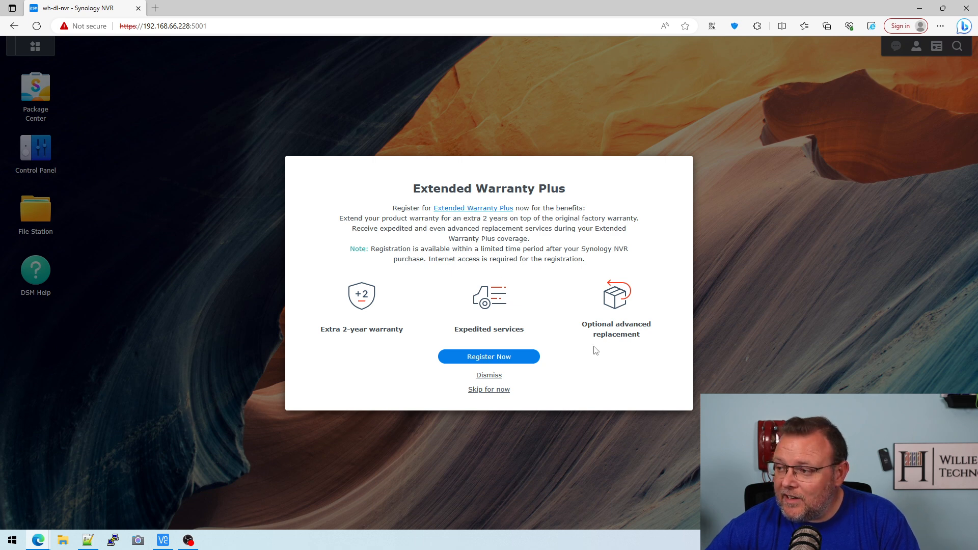
Skip the Extended Warranty Plus offer and start 2-factor authentication setup in Personal > Security
left_click(497, 390)
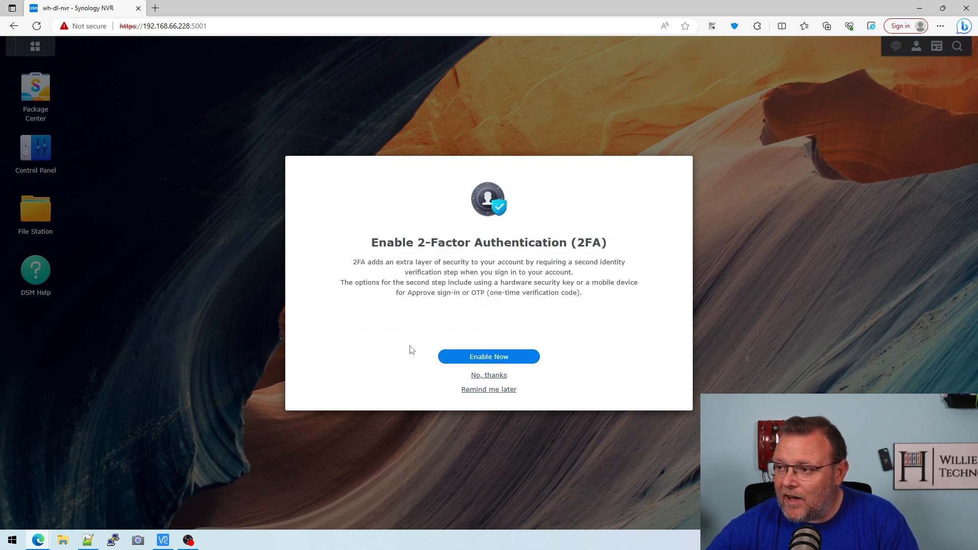
left_click(498, 358)
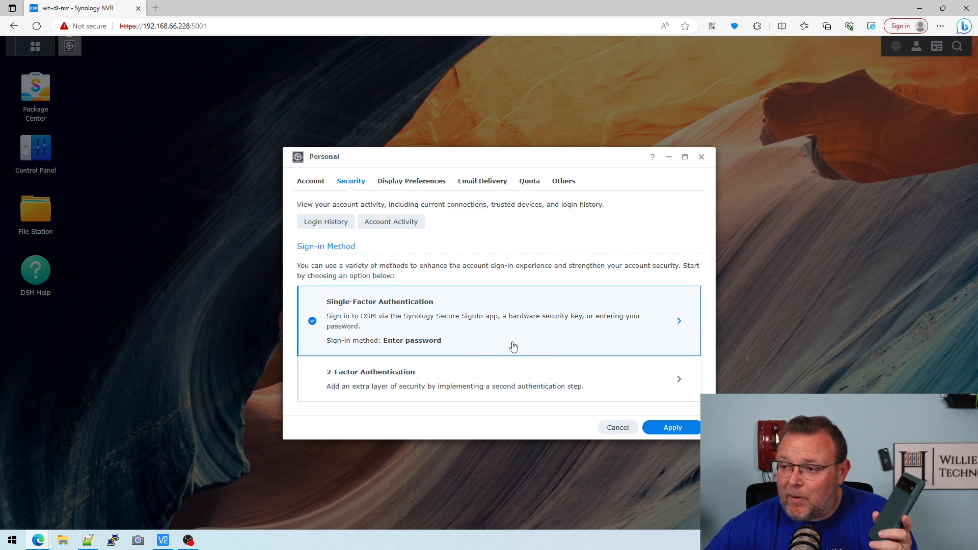
left_click(380, 386)
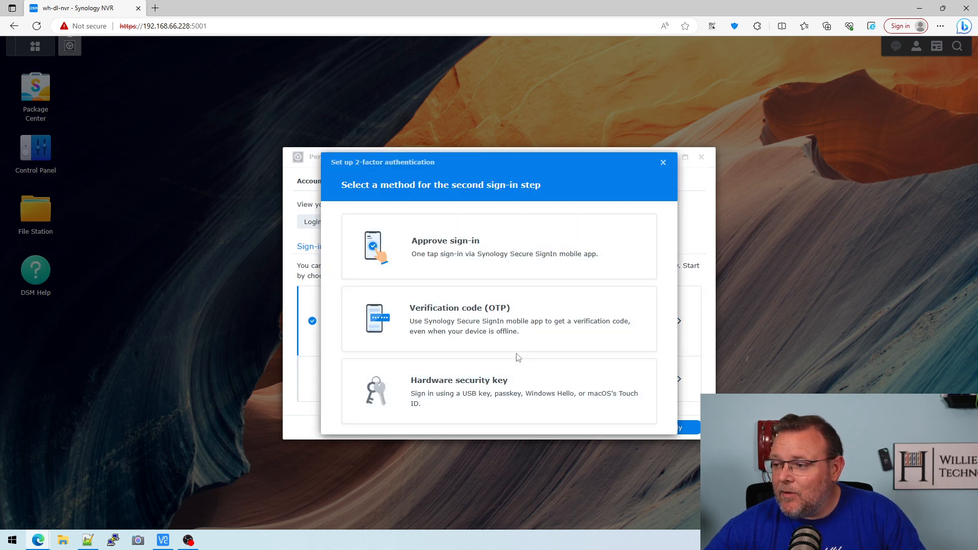
Choose one-time verification codes as the second step and confirm the account password
left_click(451, 332)
left_click(525, 309)
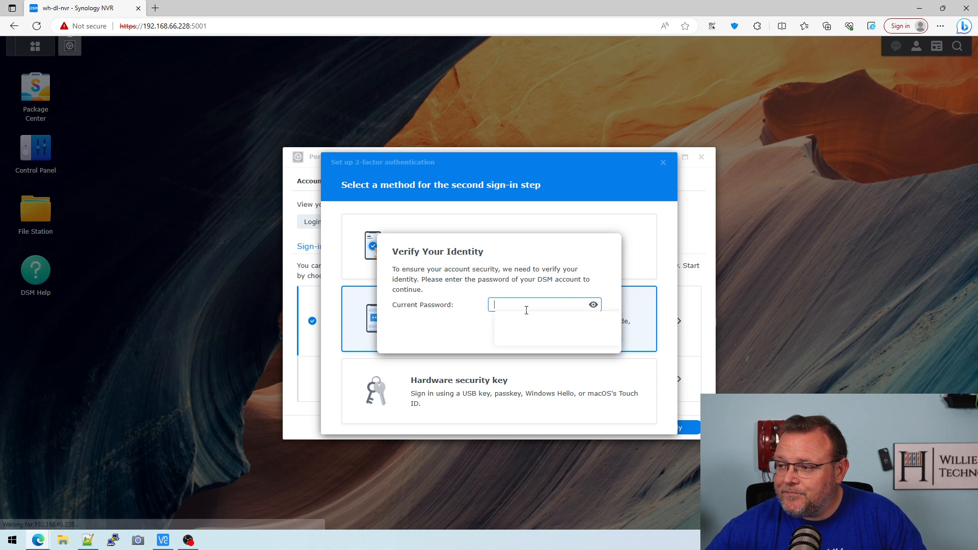
type("•")
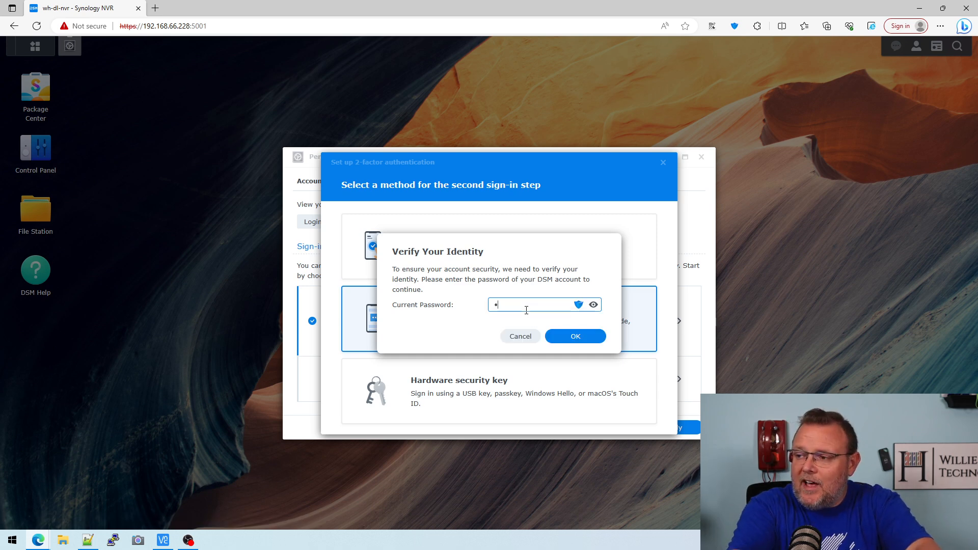
type("••••")
key("BackSpace")
key("BackSpace")
key("BackSpace")
key("BackSpace")
key("BackSpace")
type("•••••••")
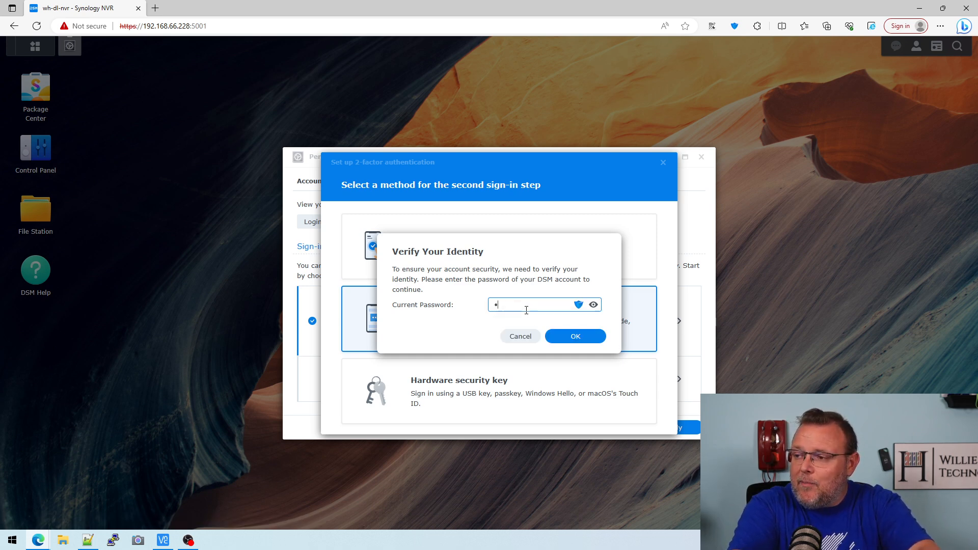
type("••")
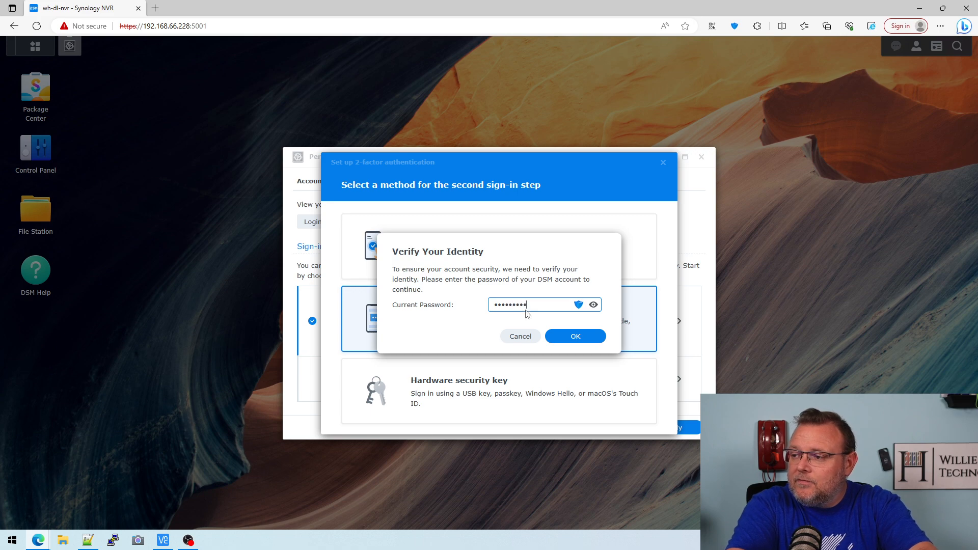
key("Return")
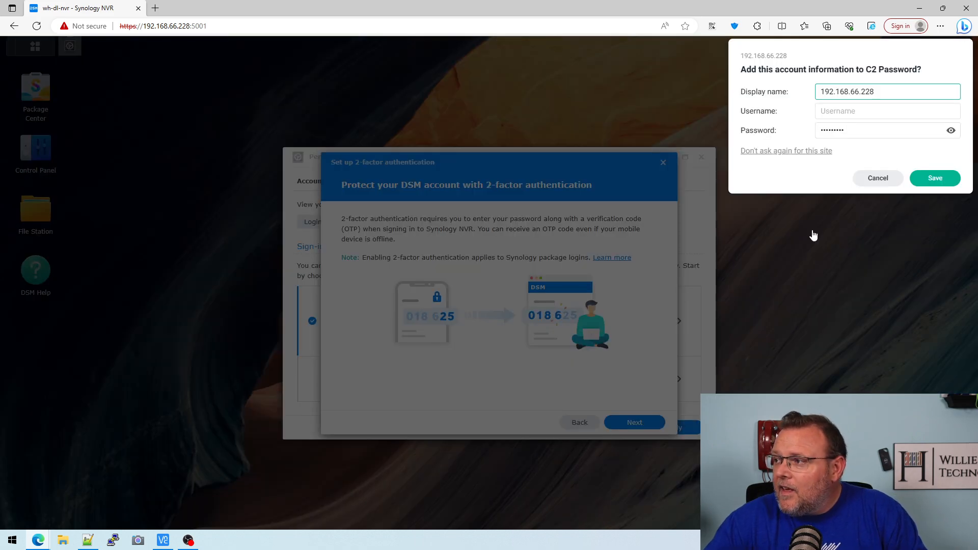
left_click(876, 179)
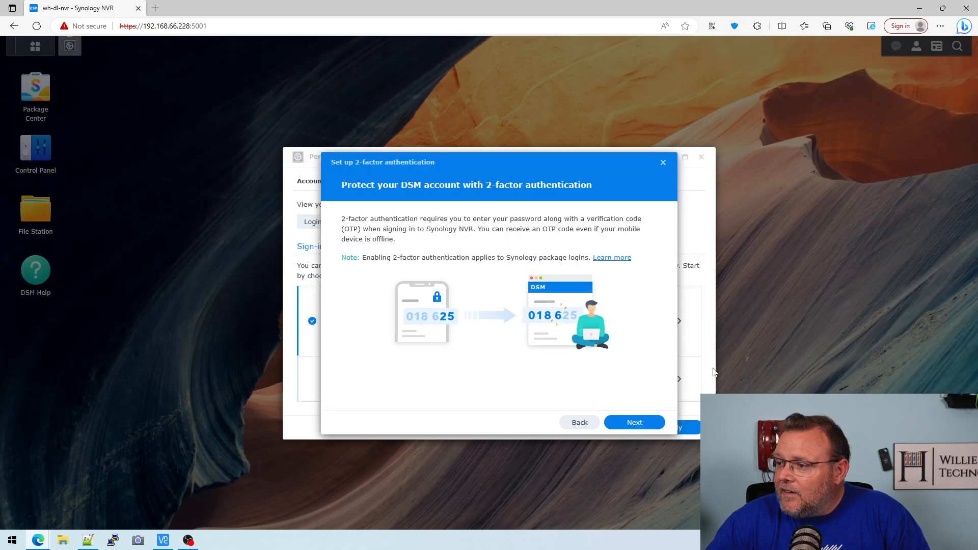
Link the authenticator app via the QR code and submit its 6-digit verification code
left_click(634, 425)
left_click(629, 416)
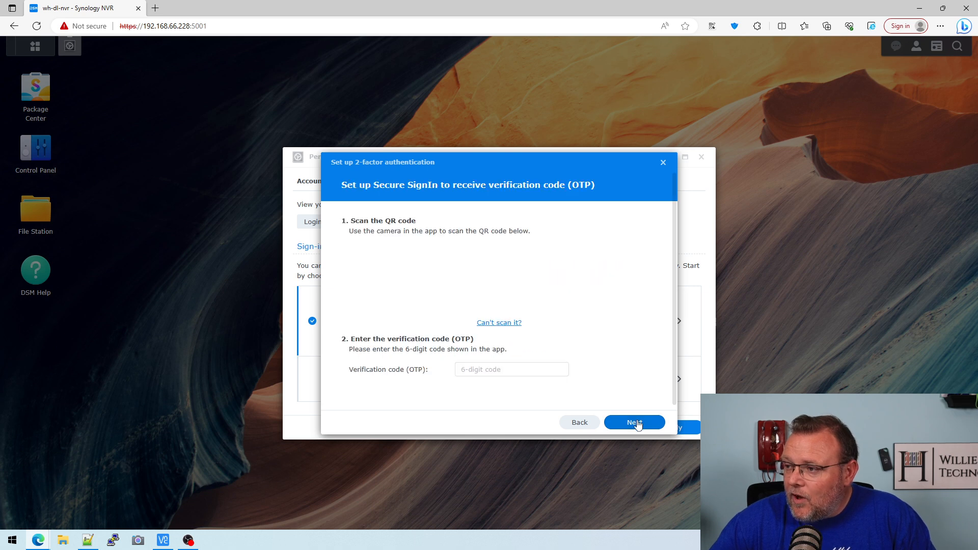
left_click(465, 369)
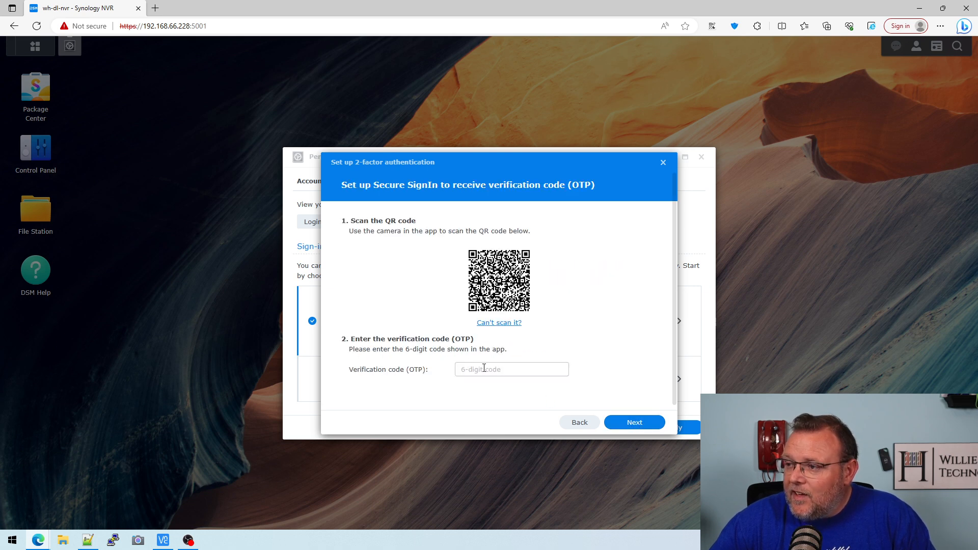
left_click(484, 368)
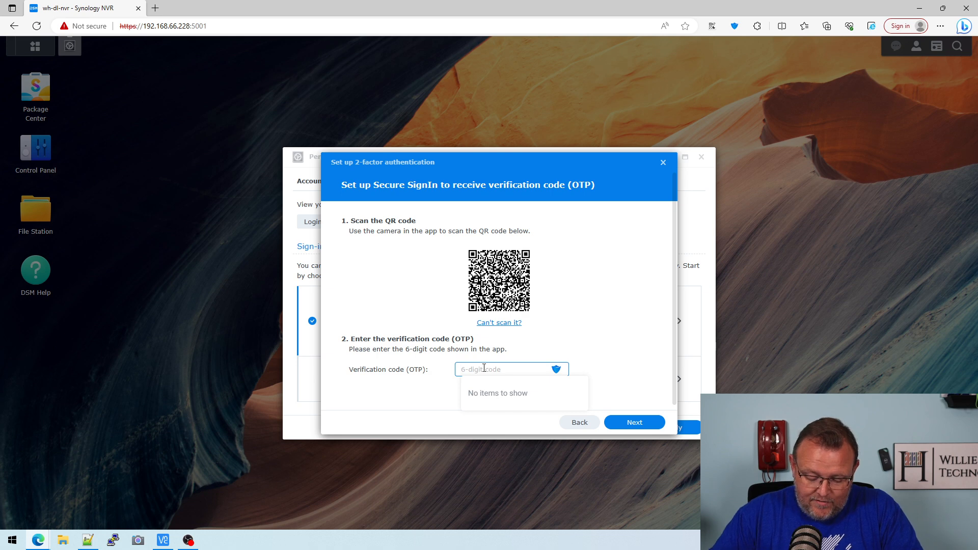
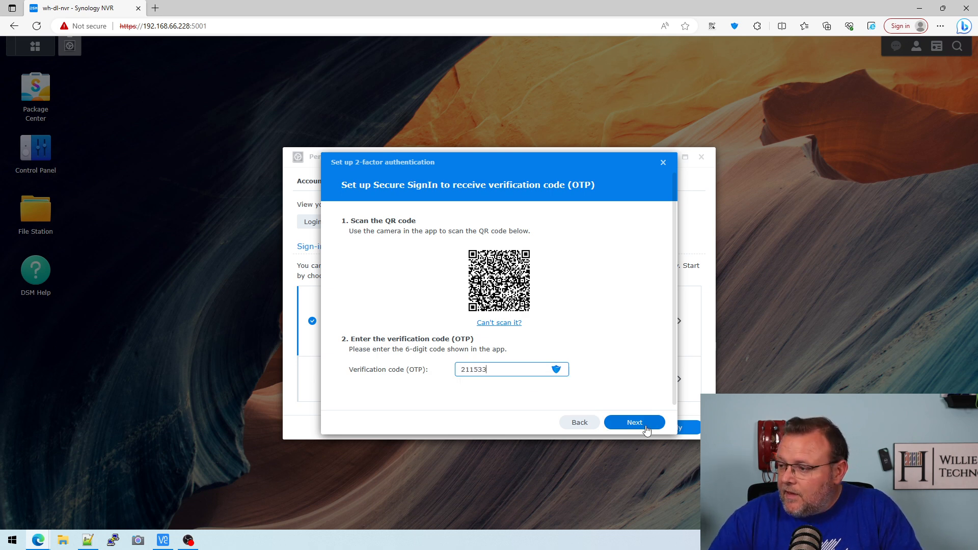
left_click(645, 429)
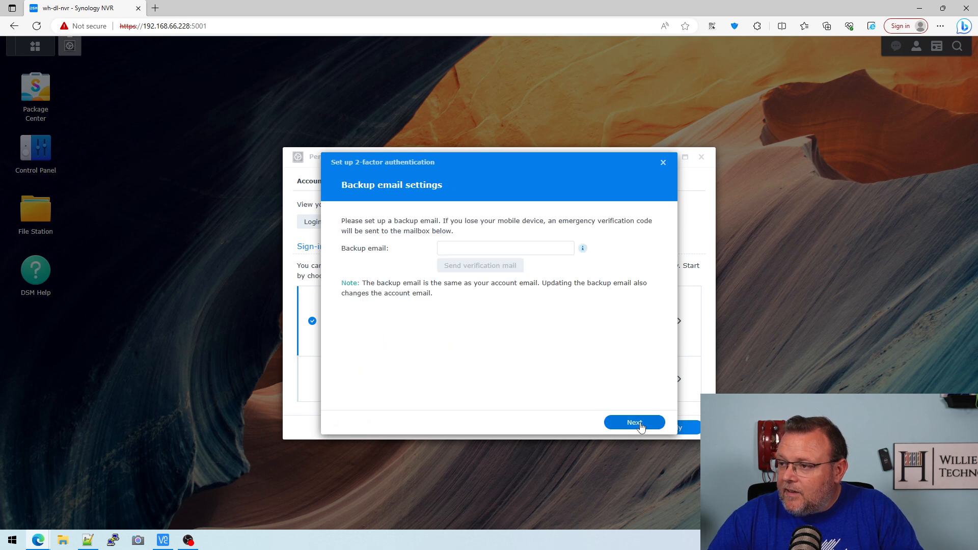
Enter the backup email address for 2-factor recovery
left_click(493, 249)
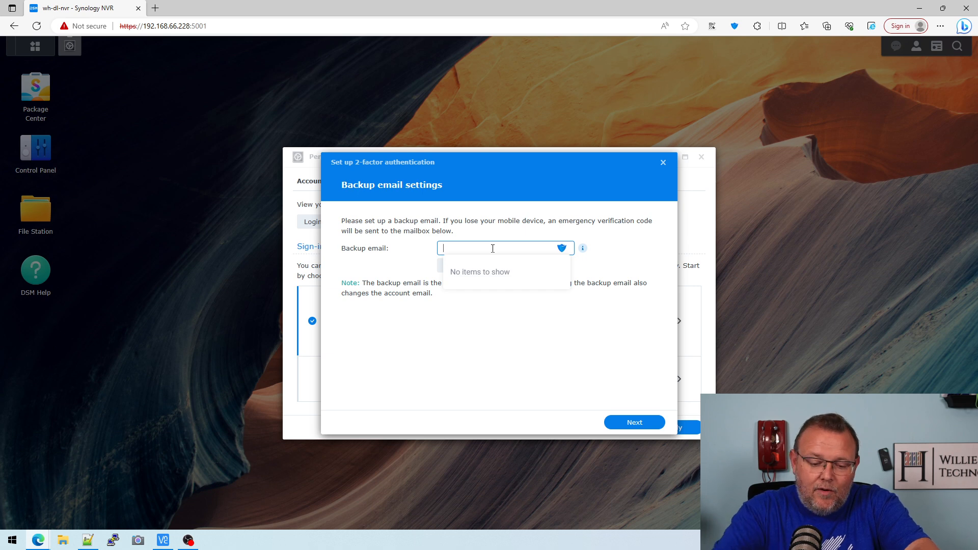
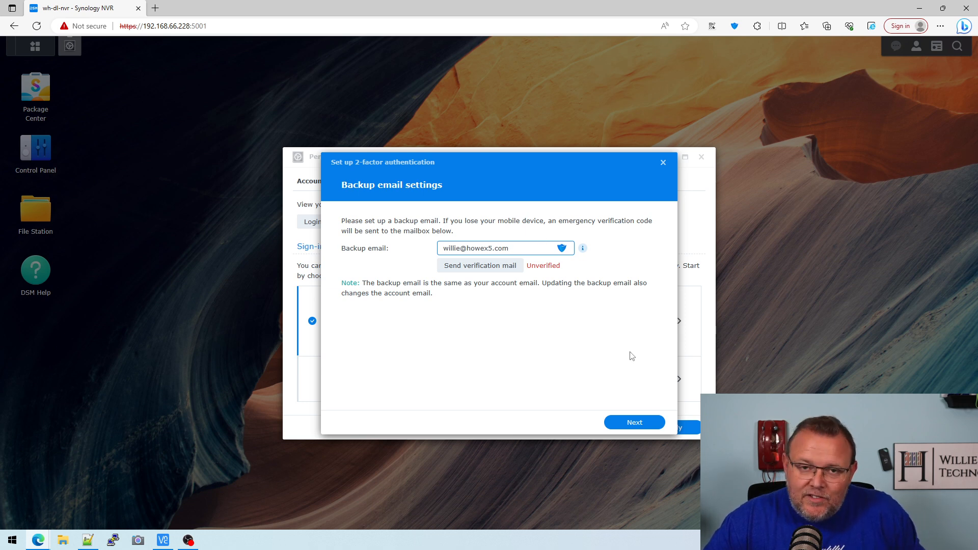
left_click(637, 424)
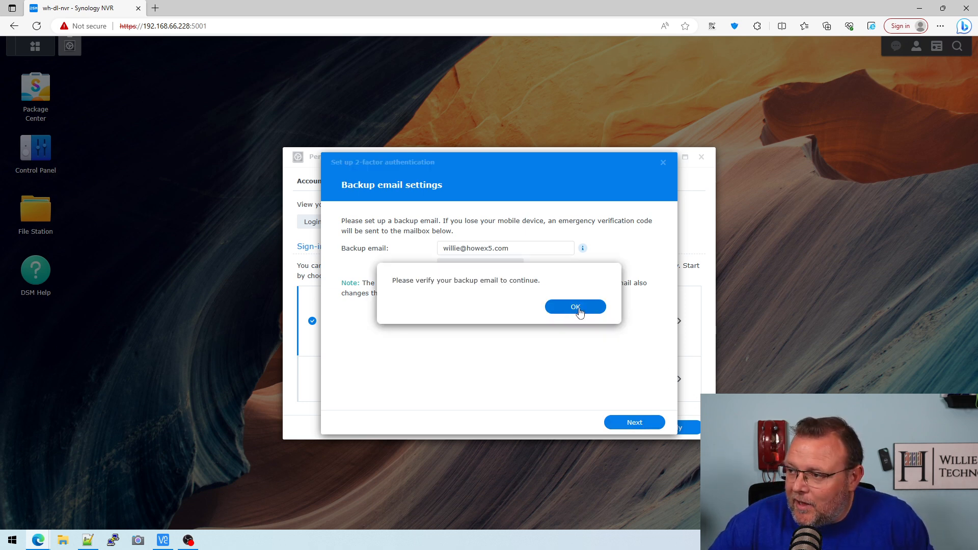
left_click(578, 308)
Send the verification email to the backup address, then finish the 2-factor setup
left_click(500, 266)
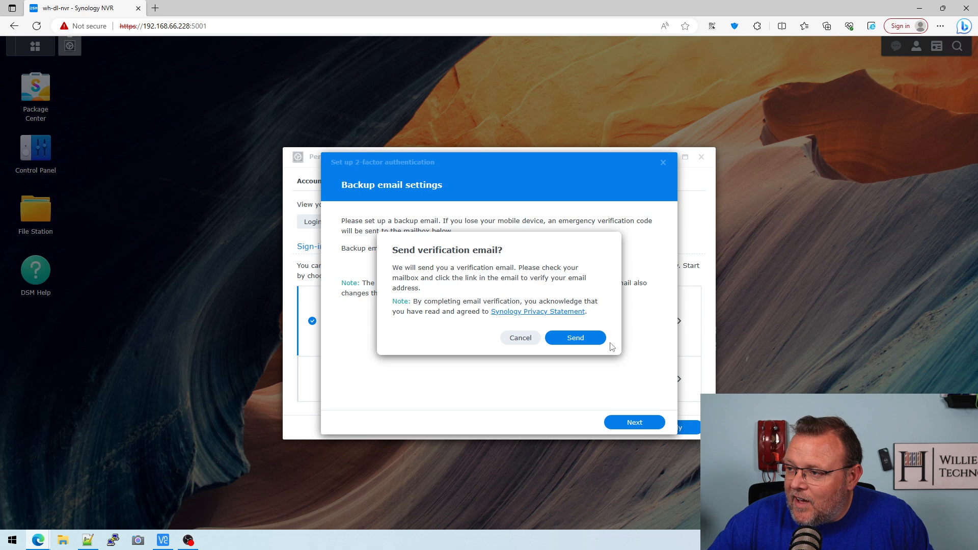
left_click(581, 341)
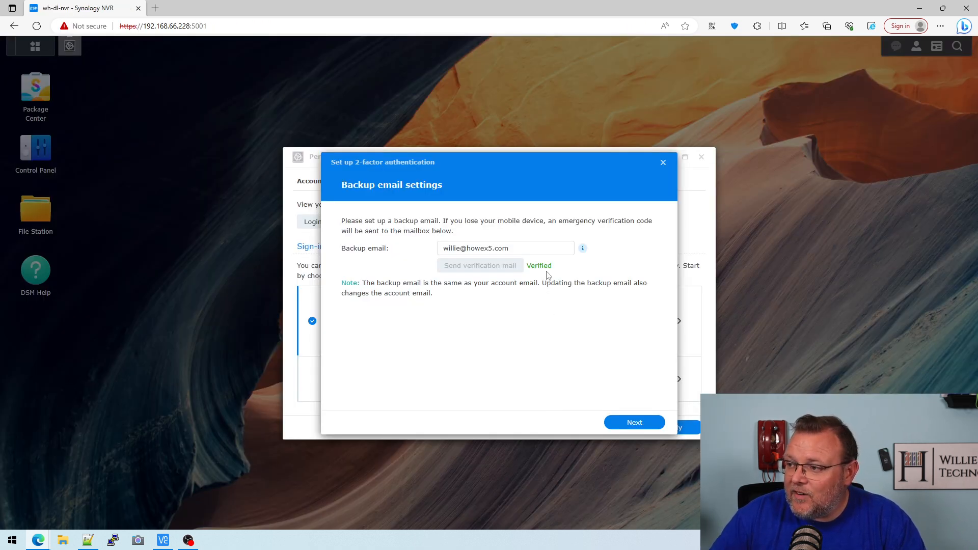
left_click(630, 425)
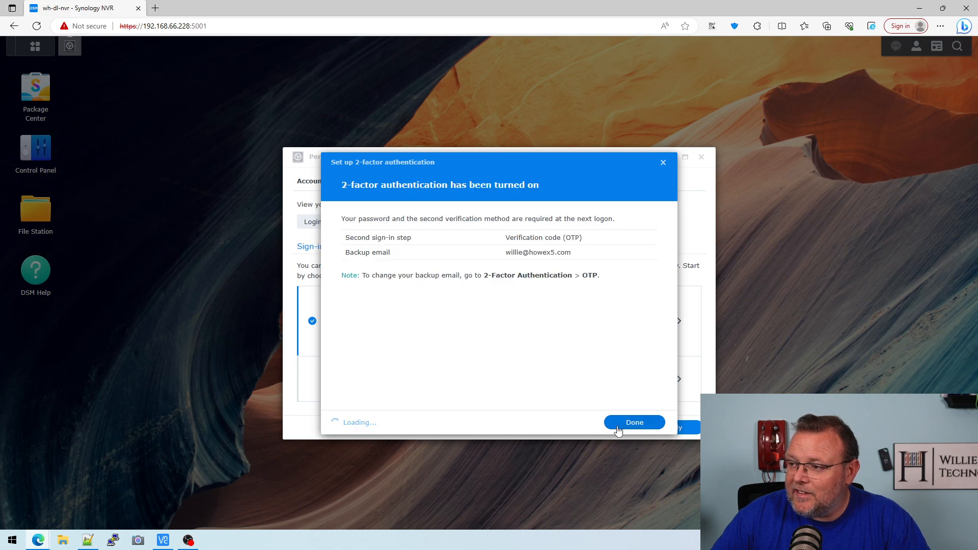
left_click(633, 425)
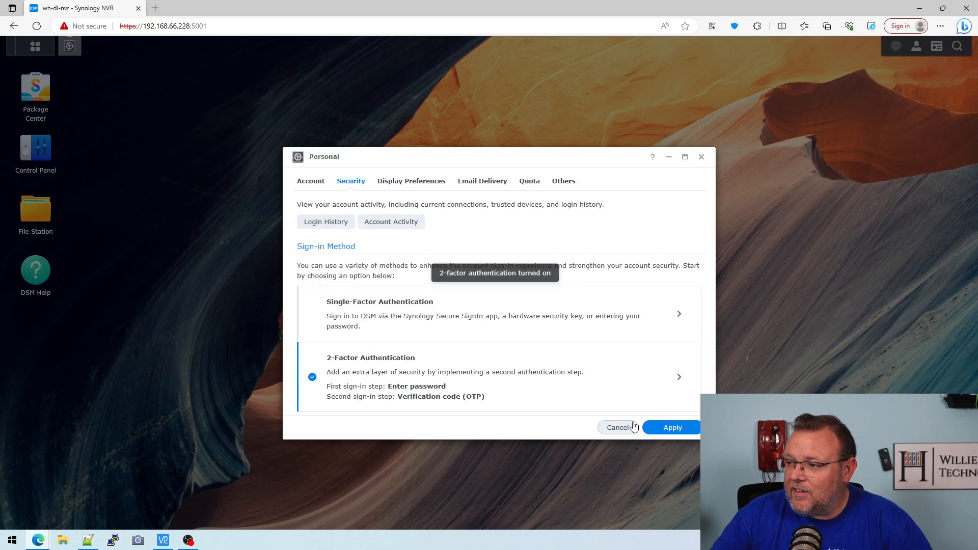
Apply the 2-factor method, close Personal settings, dismiss the notification prompt and reopen Control Panel
left_click(696, 429)
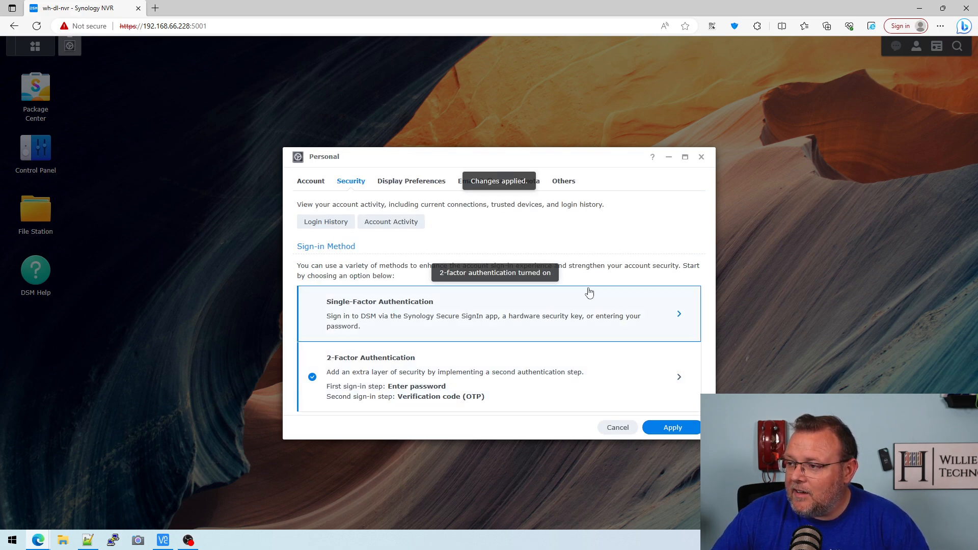
left_click(701, 157)
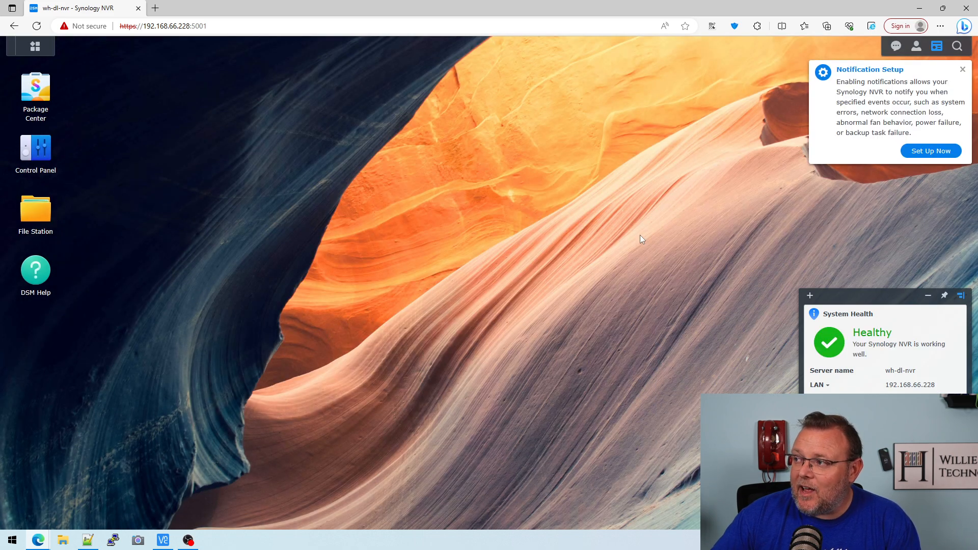
left_click(963, 69)
left_click(564, 302)
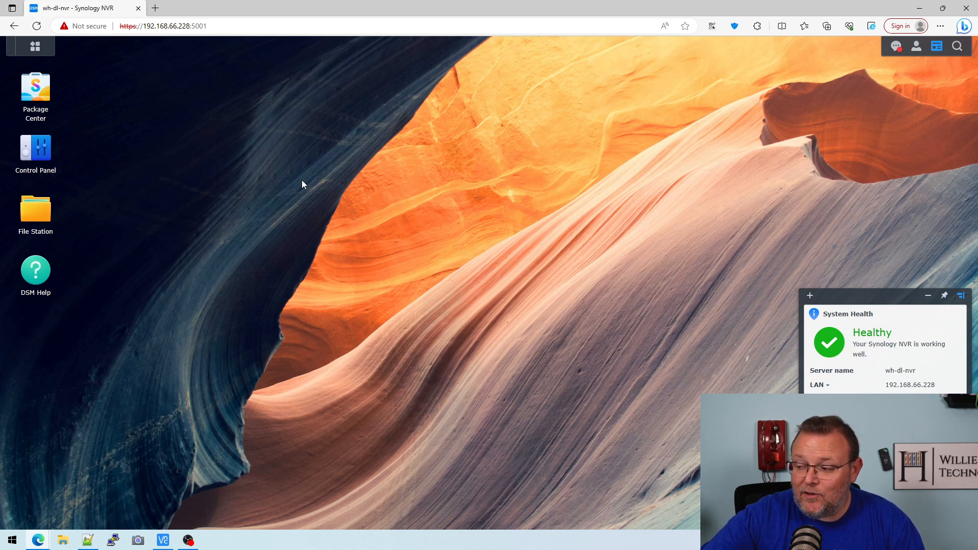
left_click(53, 161)
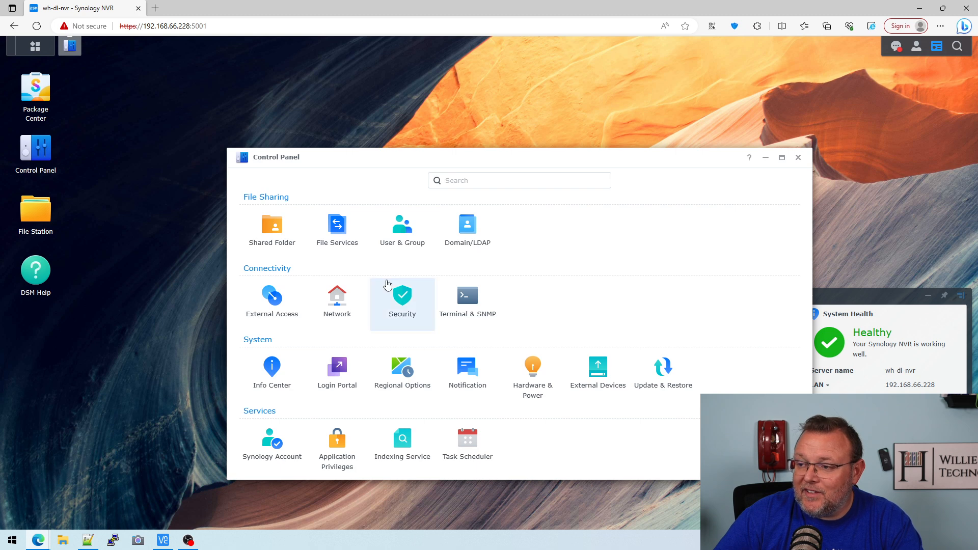
Edit the LAN interface in Network settings to use manual IPv4 address 192.168.66.3
left_click(337, 308)
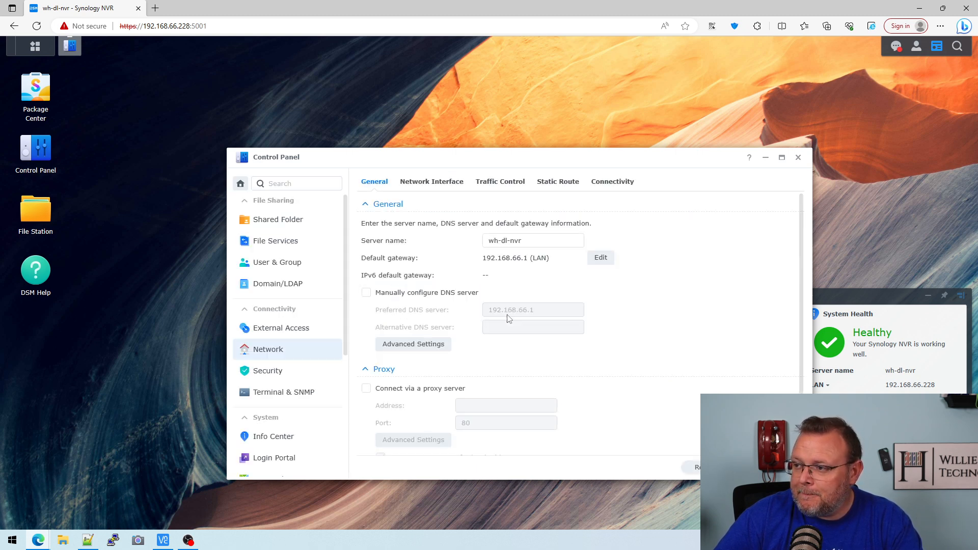
left_click(432, 184)
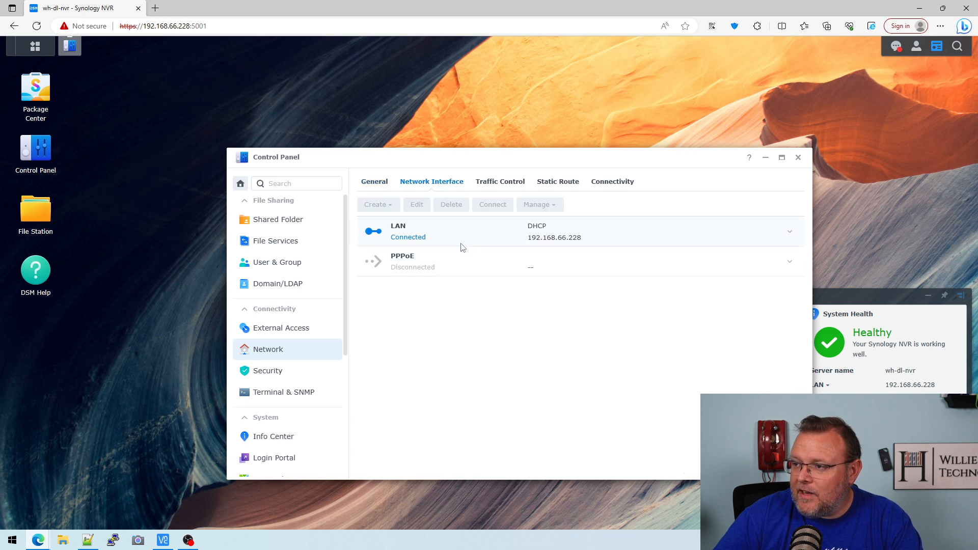
left_click(500, 241)
left_click(416, 204)
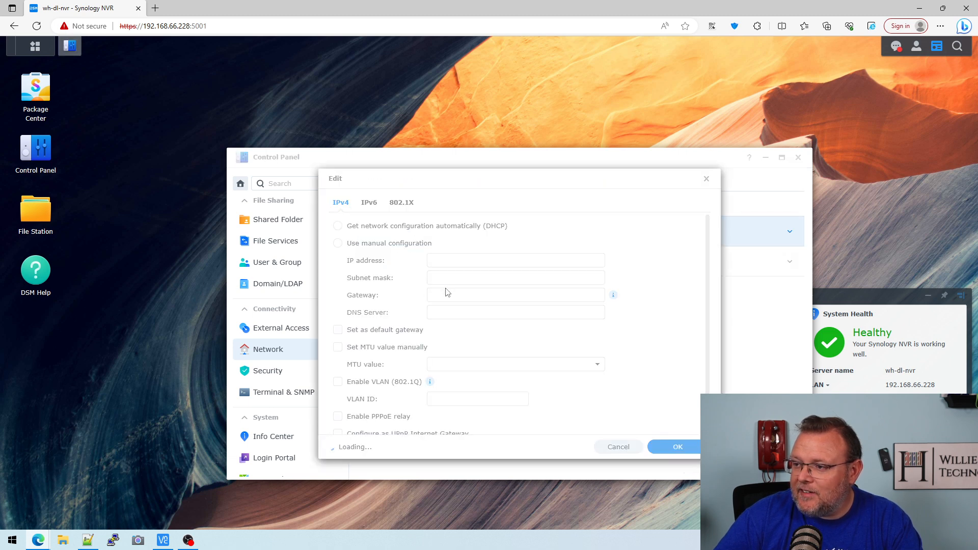
left_click(373, 246)
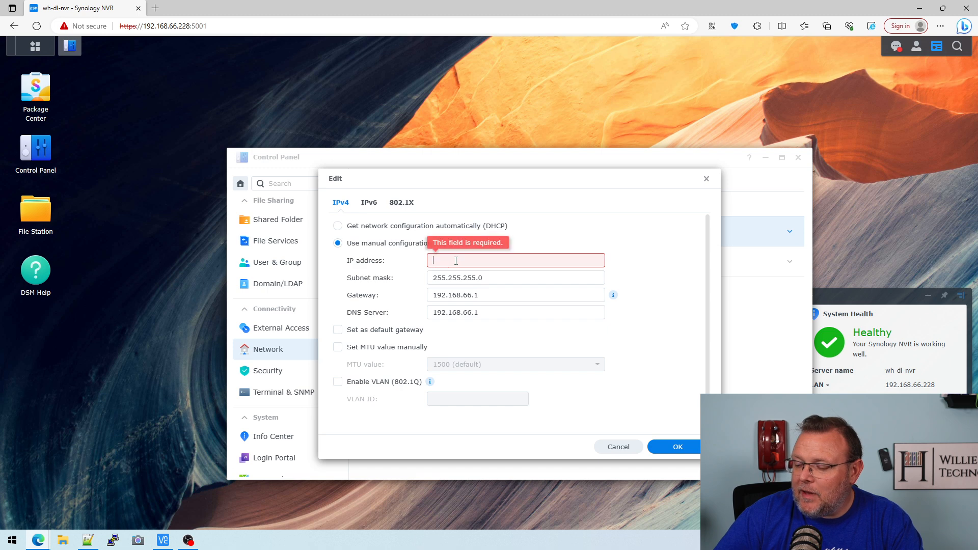
type("192.1")
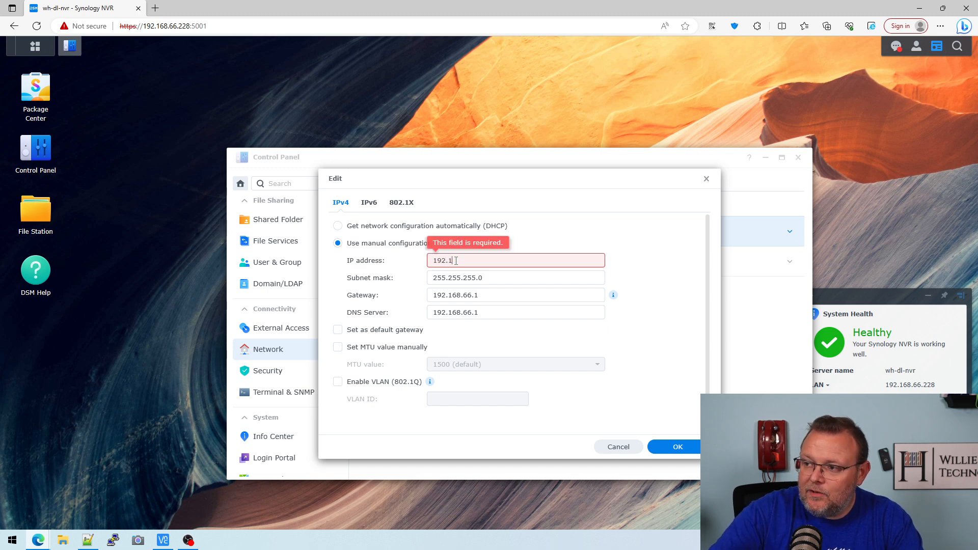
type("68.6")
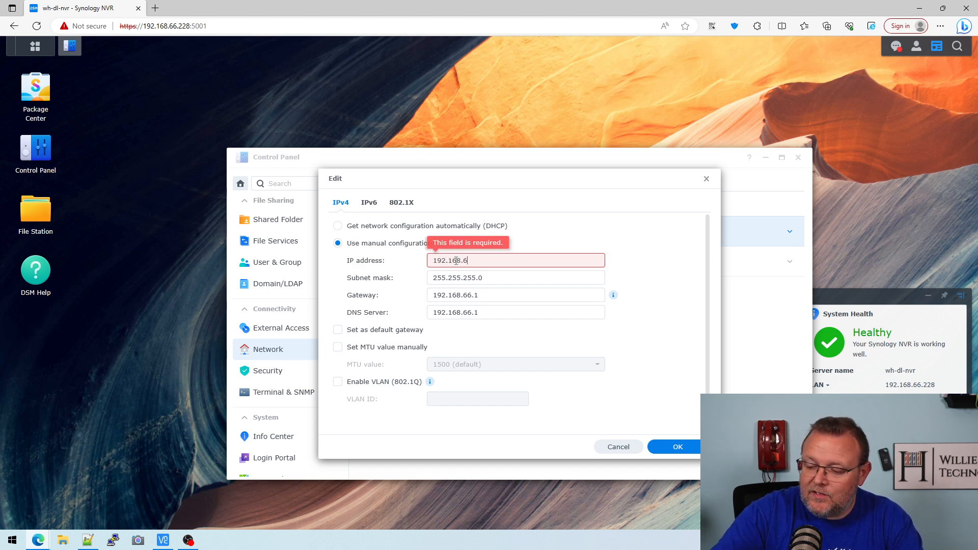
type("6.3")
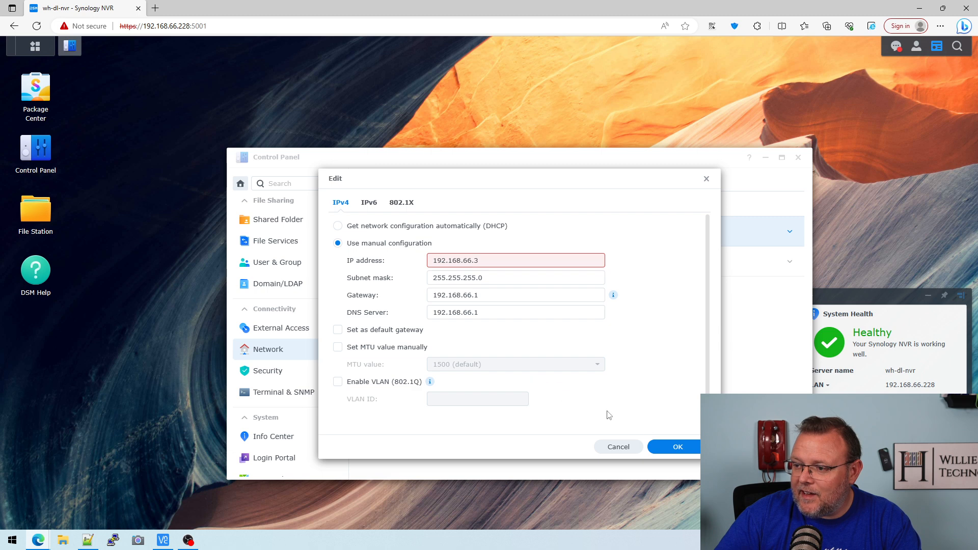
left_click(669, 450)
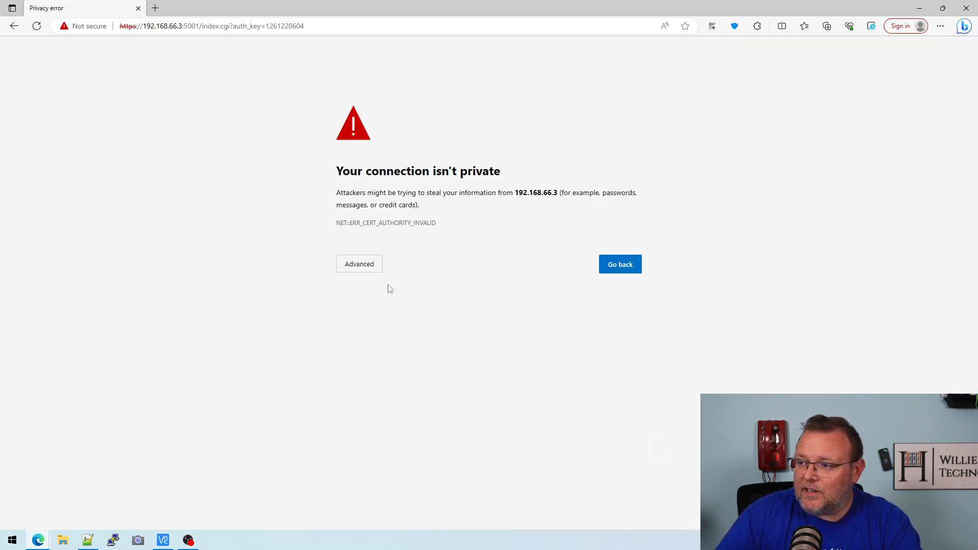
Proceed past the certificate warning to 192.168.66.3 and dismiss the Extended Warranty Plus offer
left_click(366, 268)
left_click(375, 344)
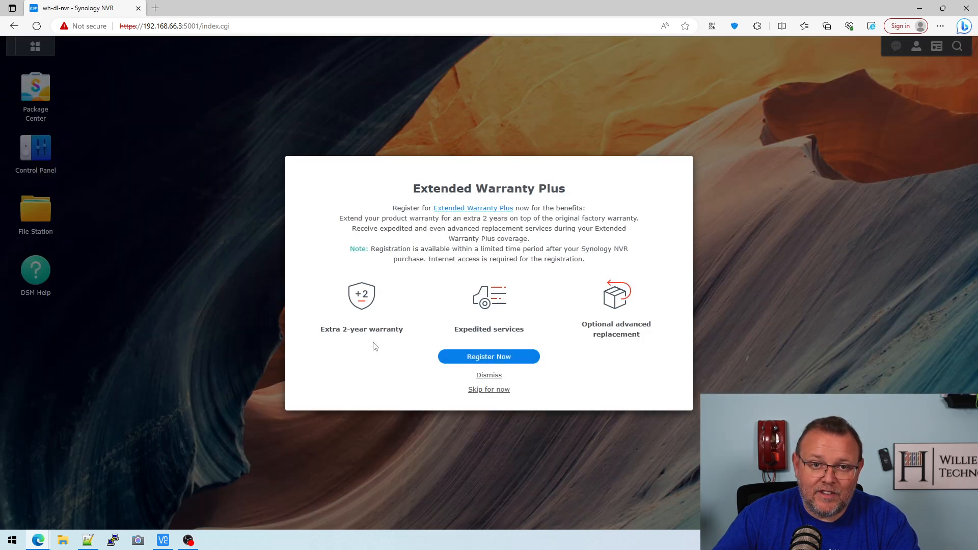
left_click(489, 375)
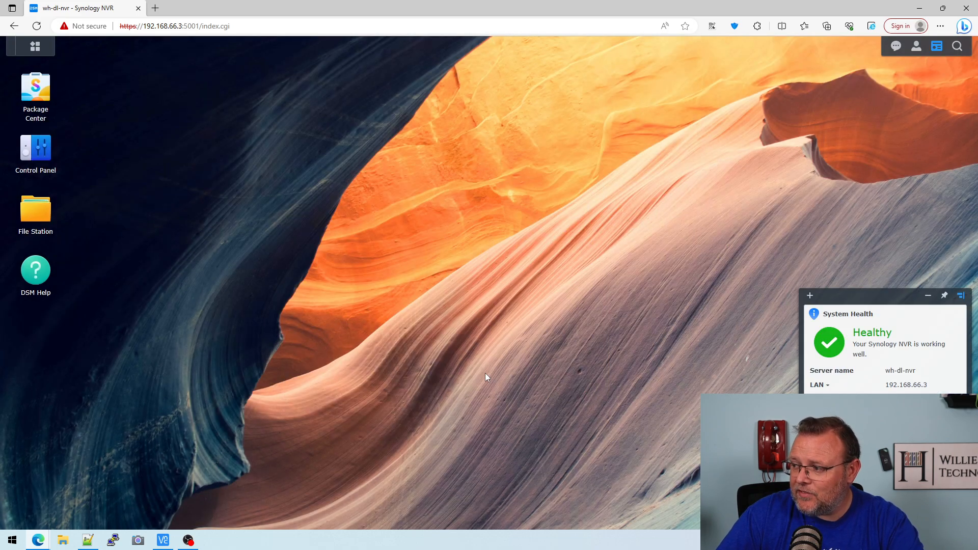